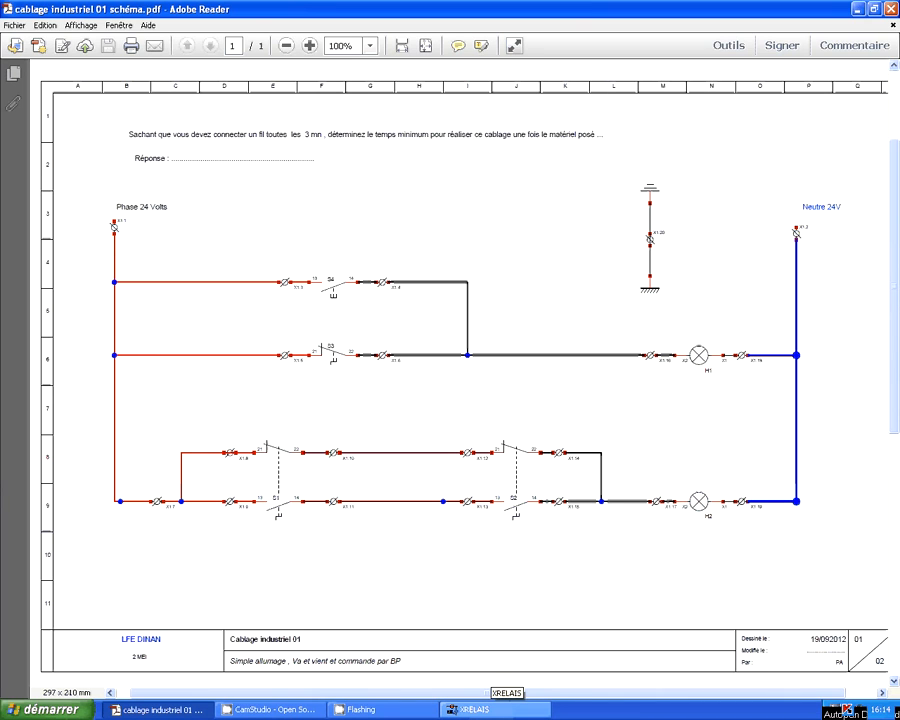
Switch to XRelais and create a new schematic from the "Cadre A4 - paysage.xrm" template.
left_click(495, 709)
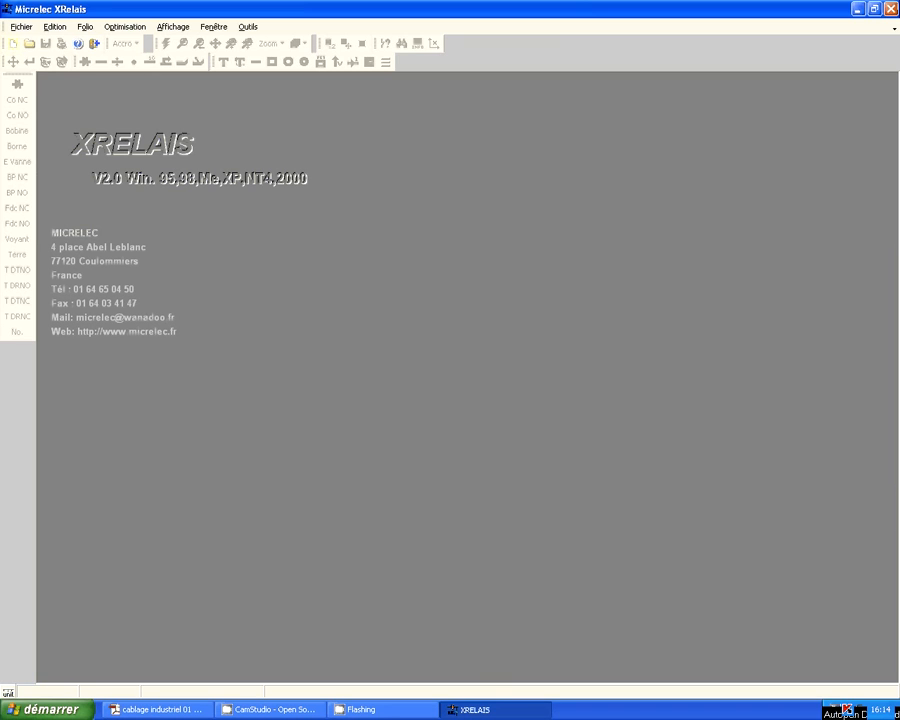
left_click(13, 43)
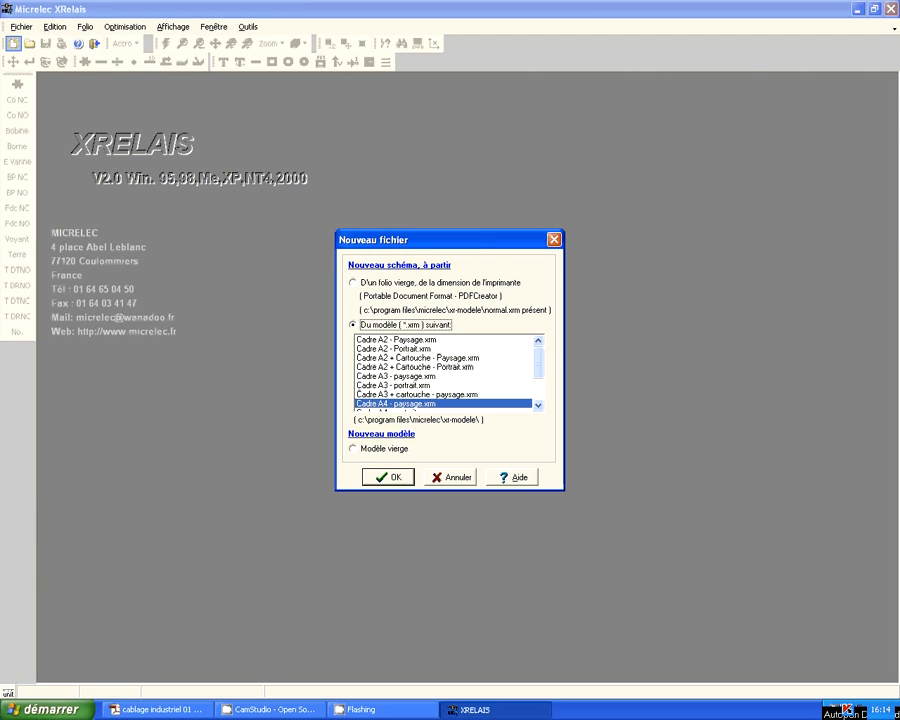
key("Return")
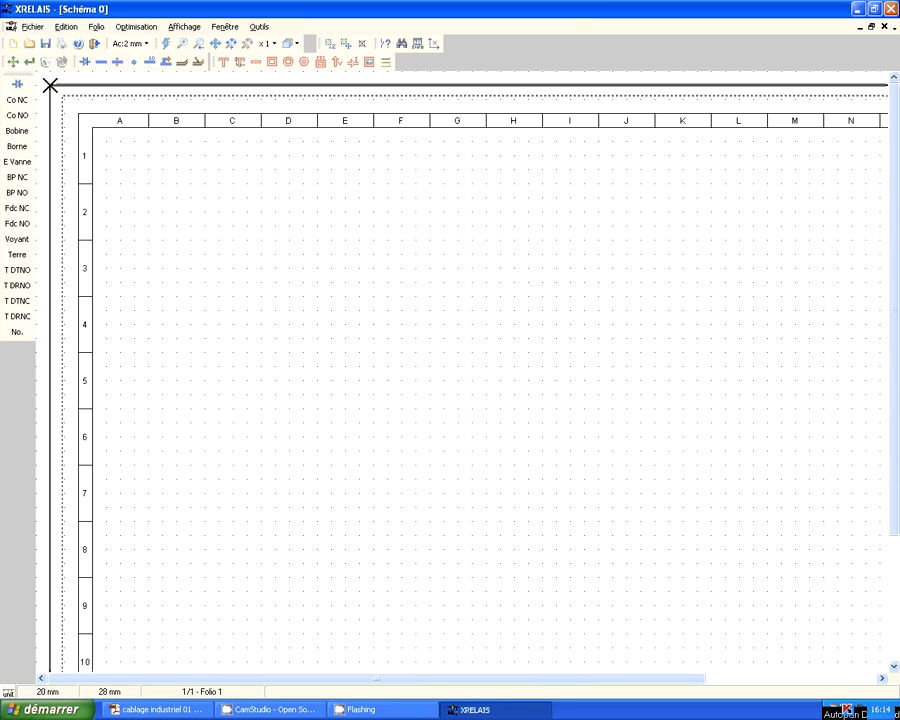
scroll(378, 346, "down", 1)
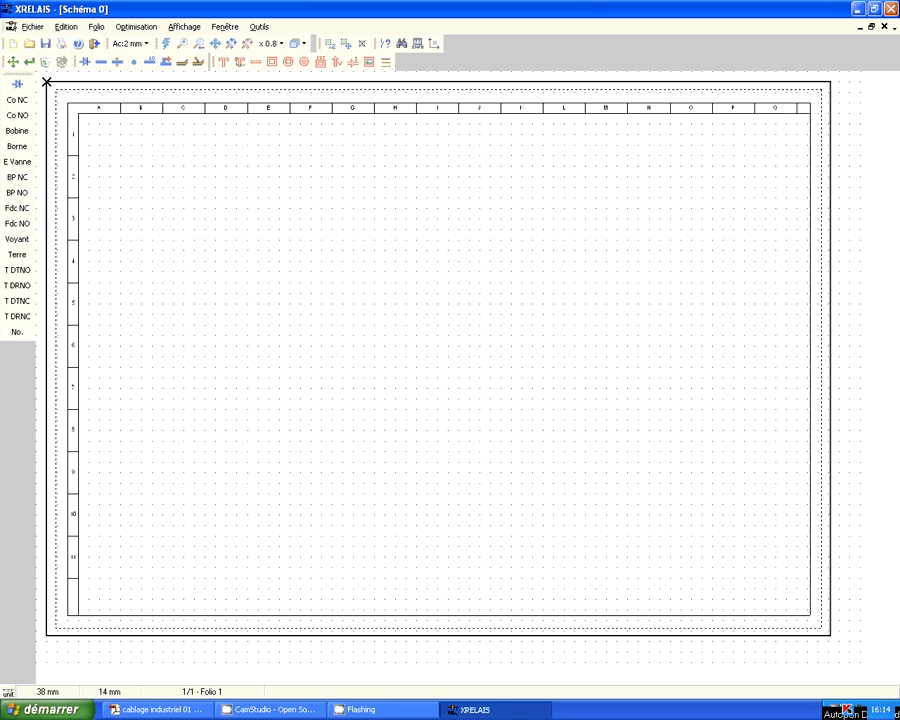
Draw a U-shaped wire from column B at row 3 down to row 5, across to column P, and back up to row 2.
left_click(101, 62)
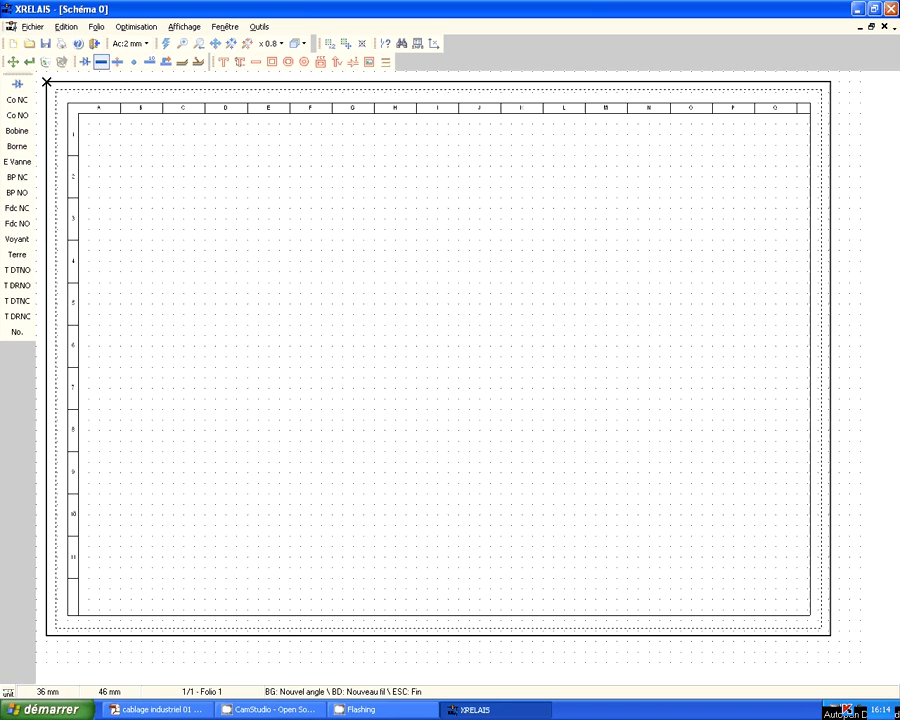
left_click(141, 198)
left_click(141, 315)
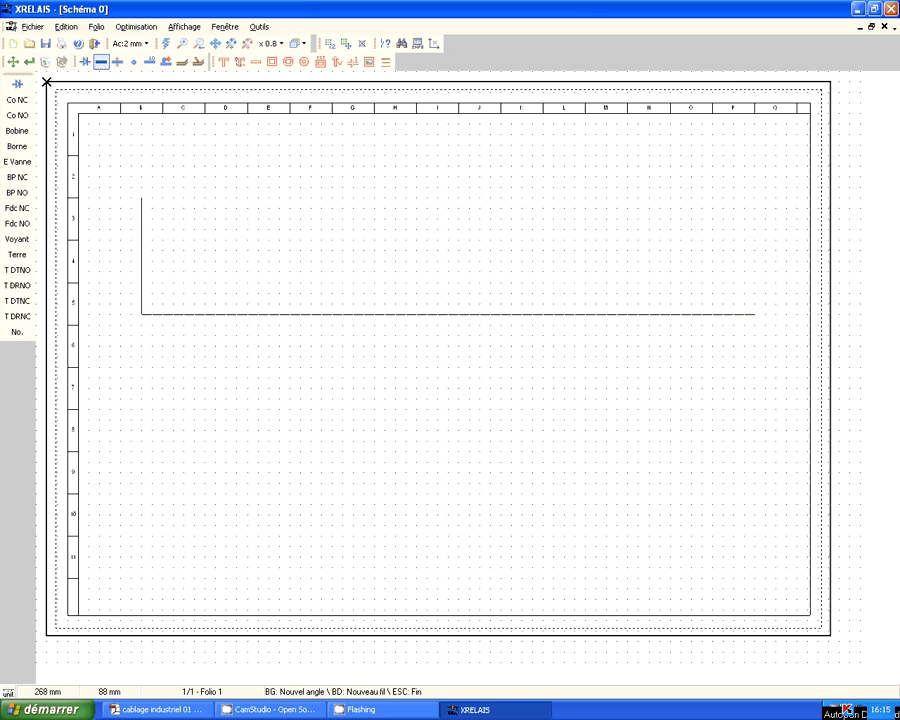
left_click(754, 315)
left_click(754, 250)
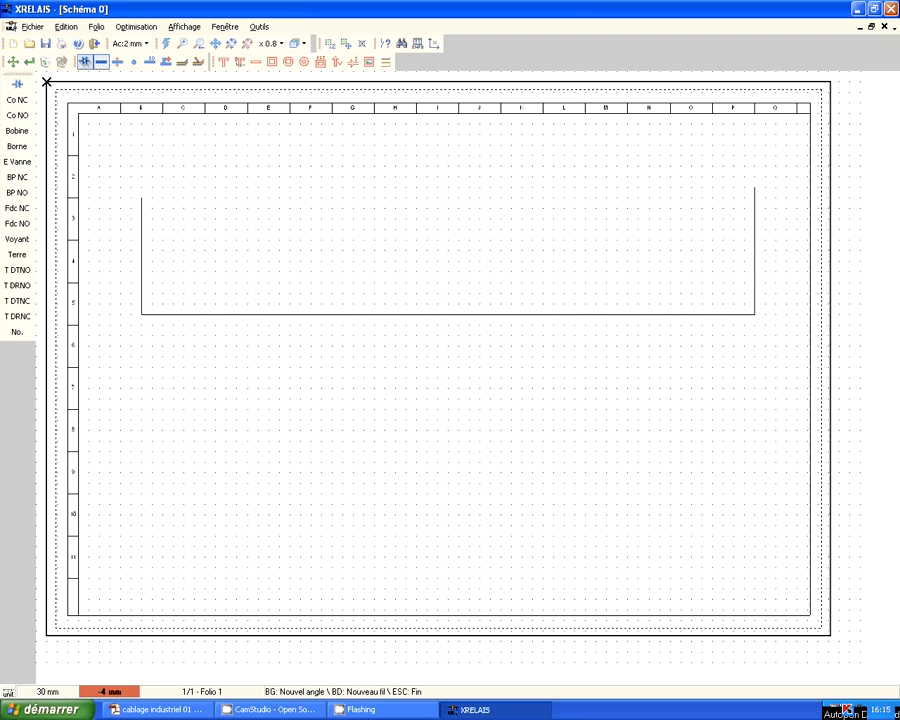
Place six "Borne 8 mm" terminals on the wire: one at each upper end and four rotated 90° along the horizontal run.
left_click(85, 62)
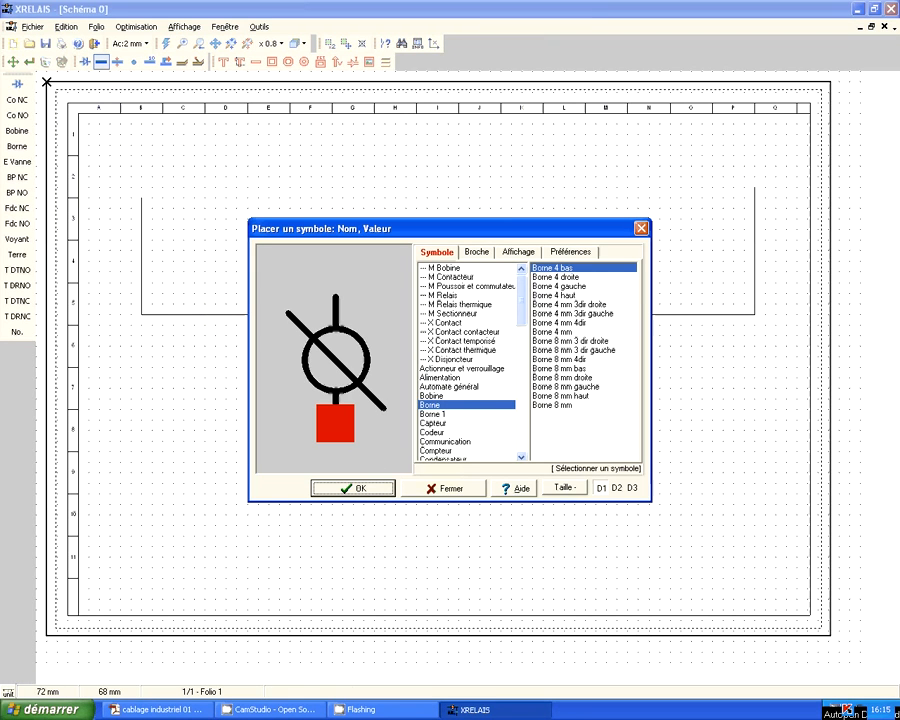
left_click(548, 405)
left_click(352, 488)
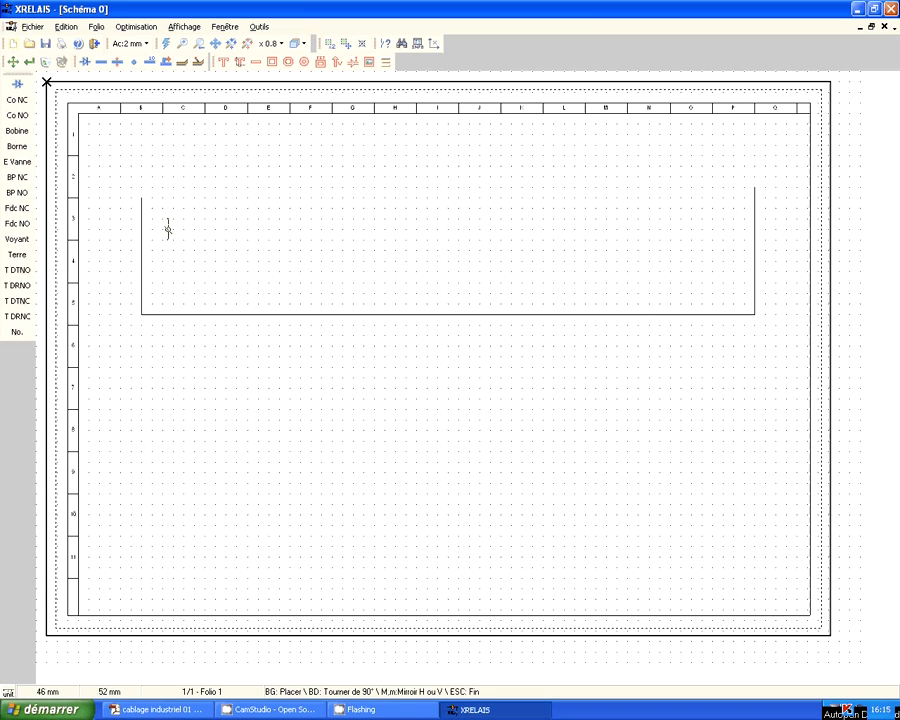
left_click(141, 205)
right_click(265, 358)
left_click(263, 314)
left_click(384, 314)
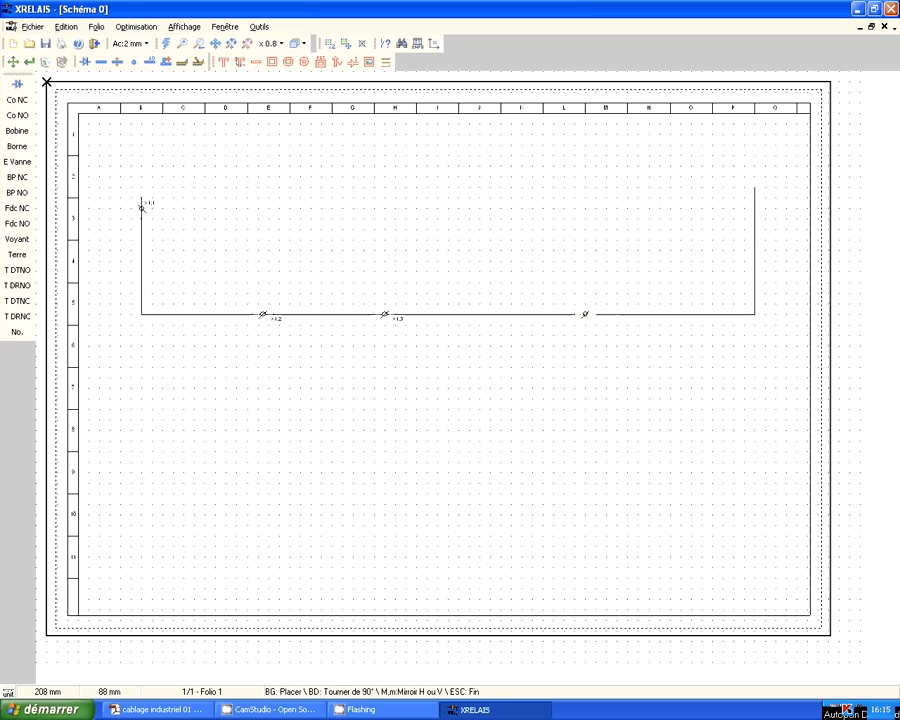
left_click(585, 314)
left_click(716, 314)
left_click(754, 191)
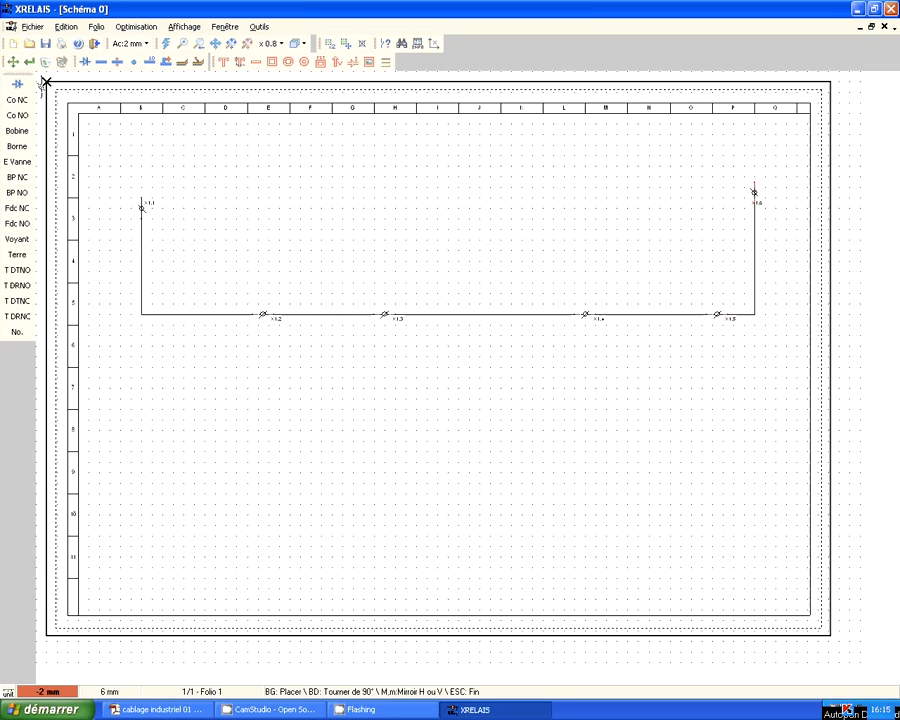
Rename the first terminal on the horizontal wire, X1.2, to X1.8.
left_click(30, 62)
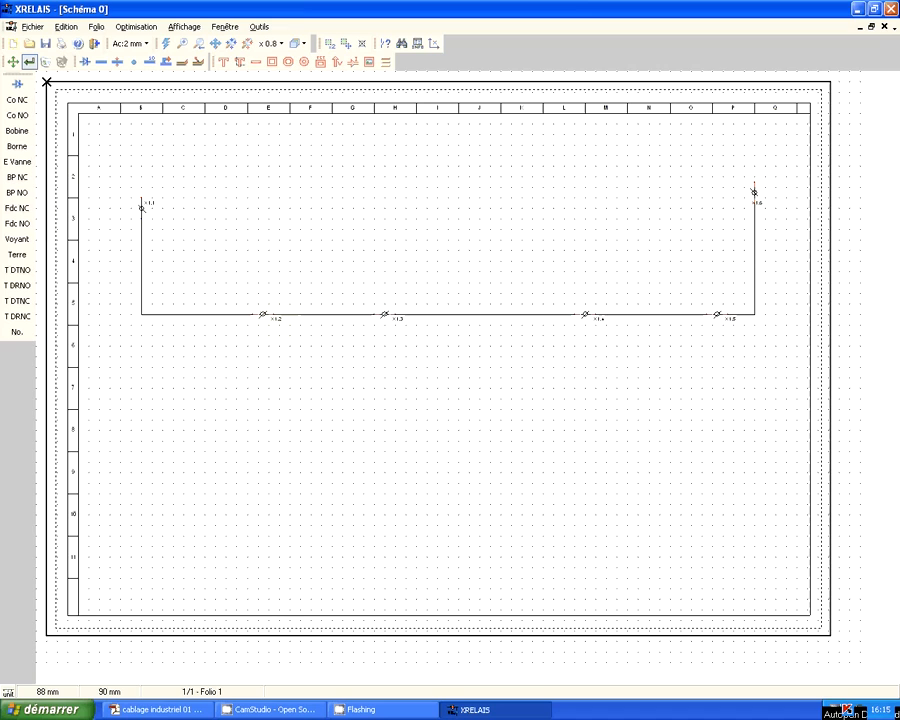
left_click(262, 314)
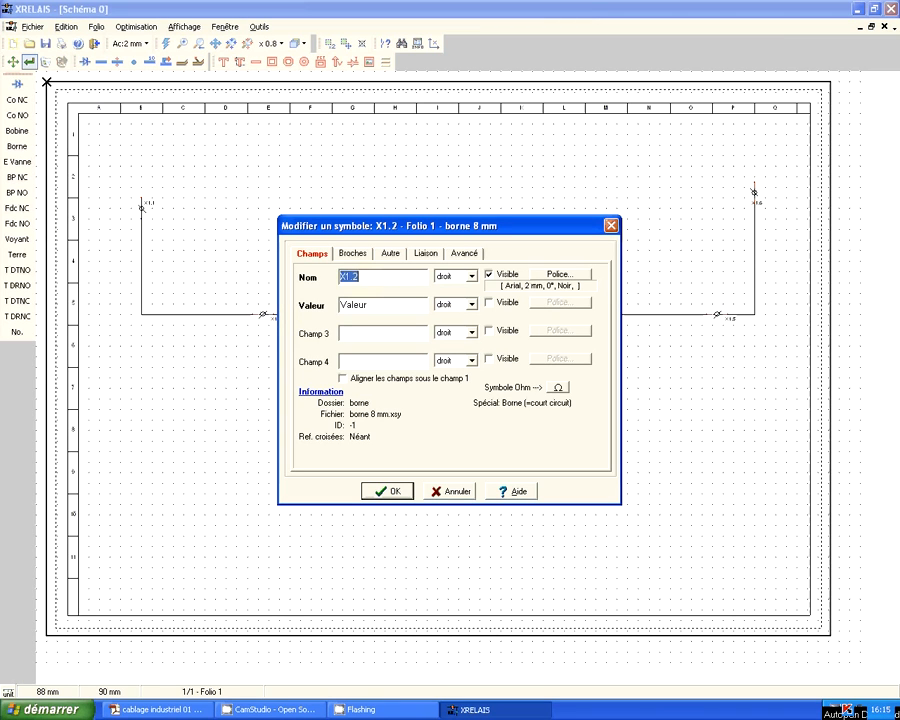
key("BackSpace")
type("8")
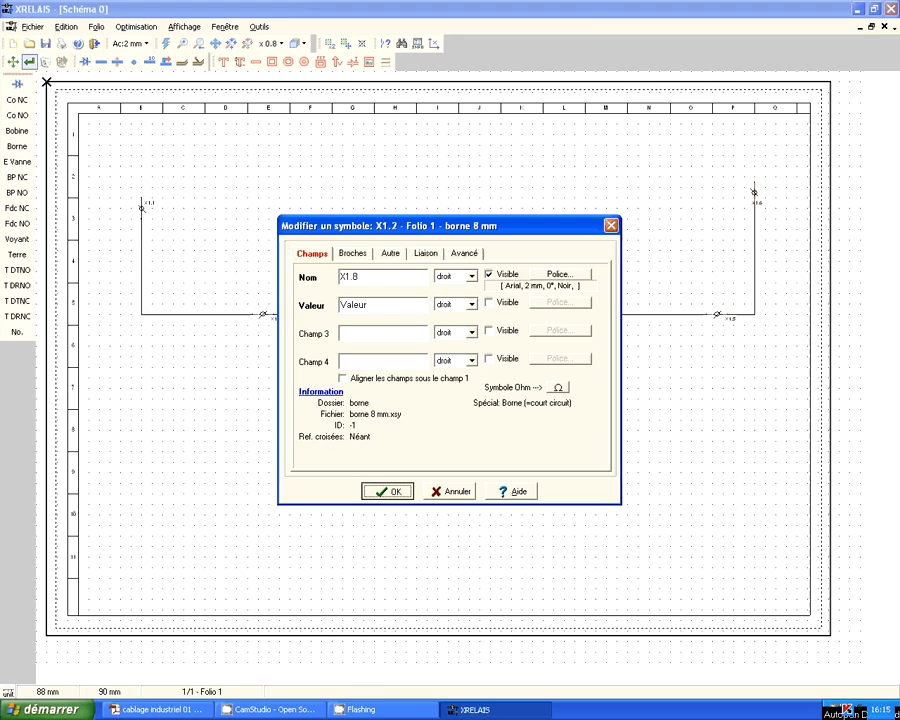
key("Return")
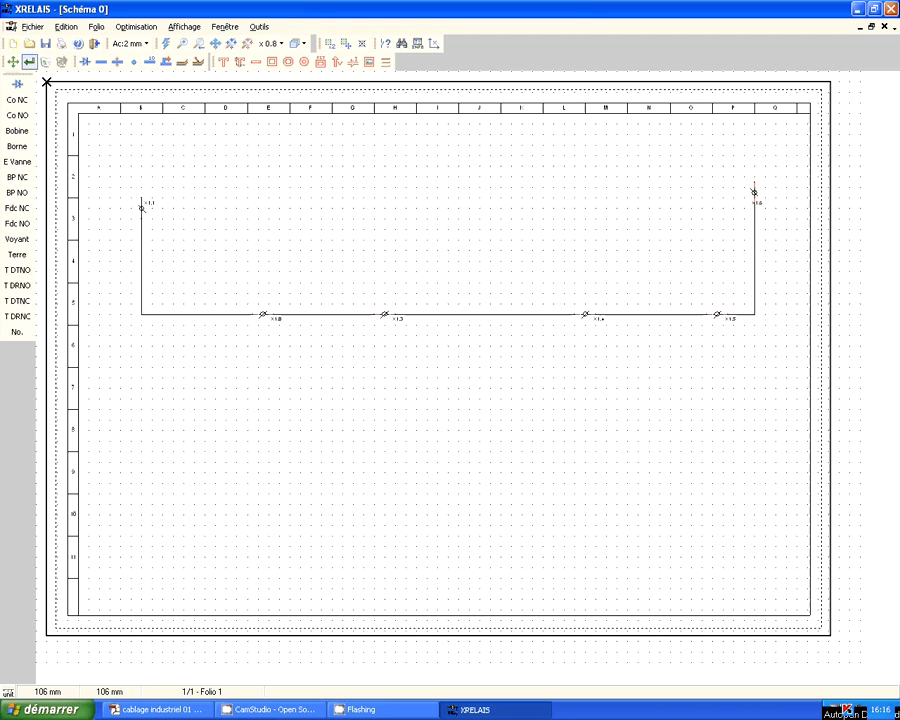
Place a "Voyant" symbol from "Signalisation et voyant" on the horizontal wire between terminals X1.4 and X1.5.
left_click(85, 62)
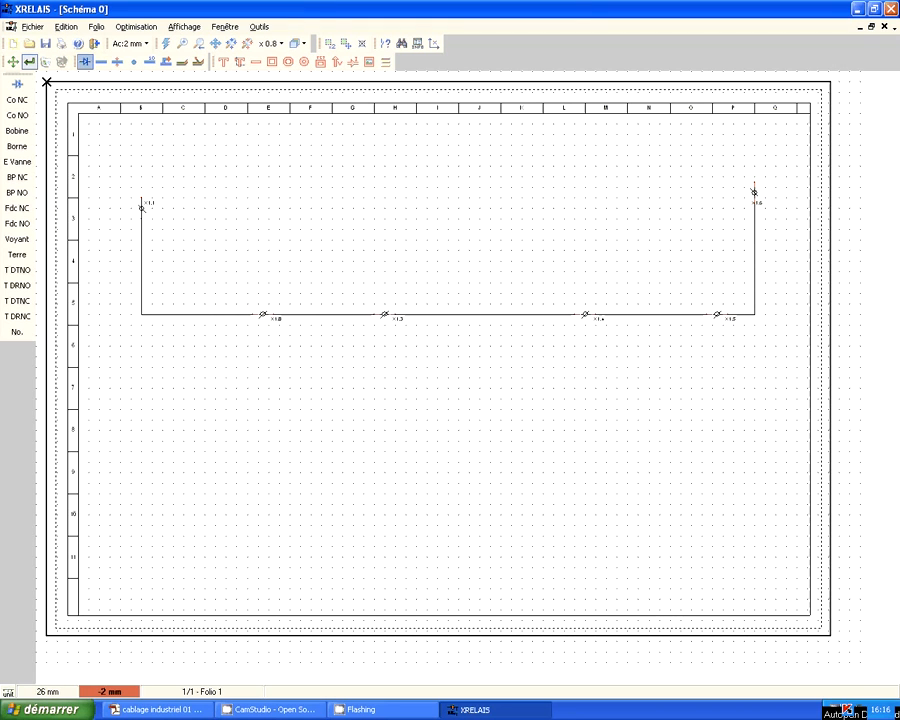
scroll(467, 360, "down", 12)
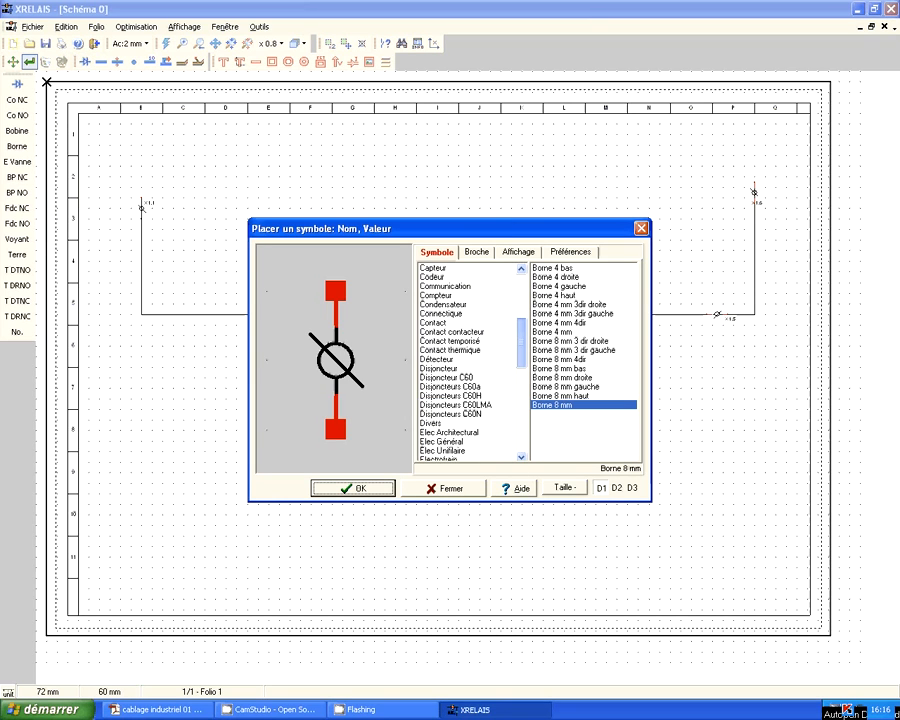
scroll(467, 360, "down", 10)
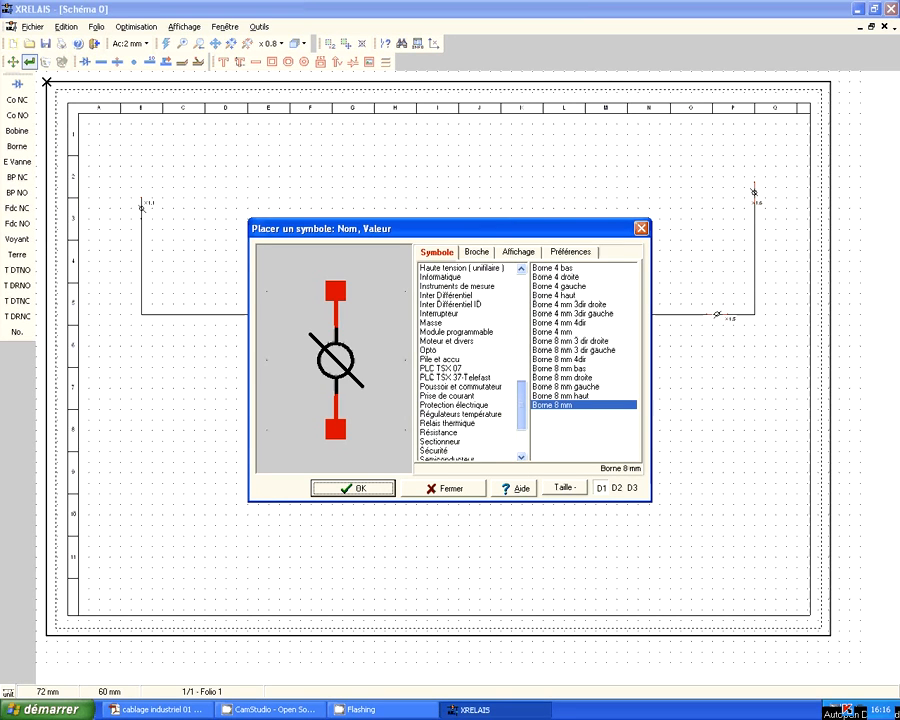
left_click(458, 441)
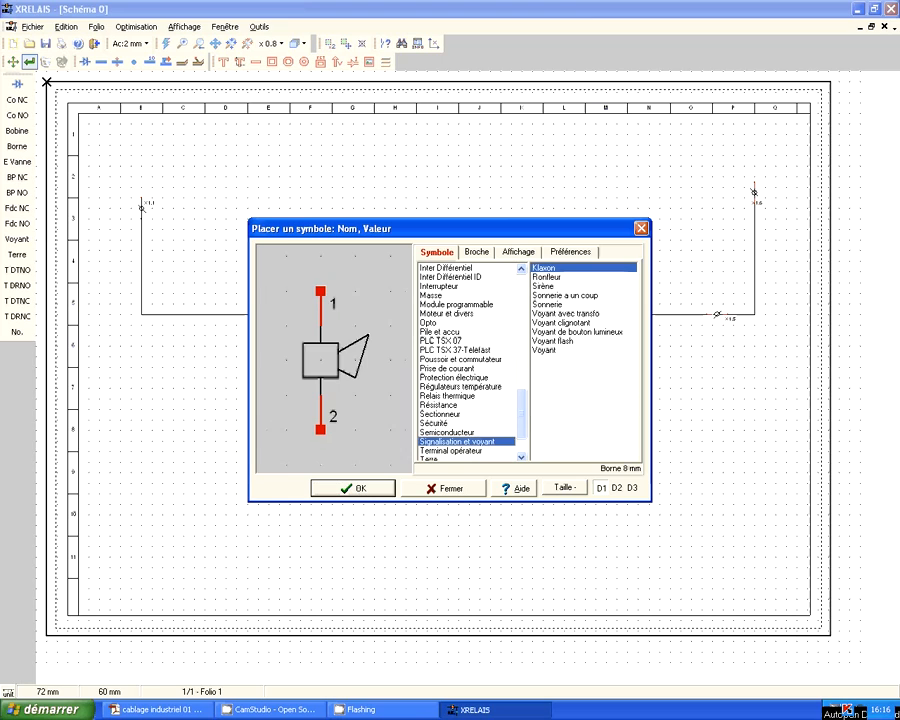
left_click(545, 350)
left_click(352, 488)
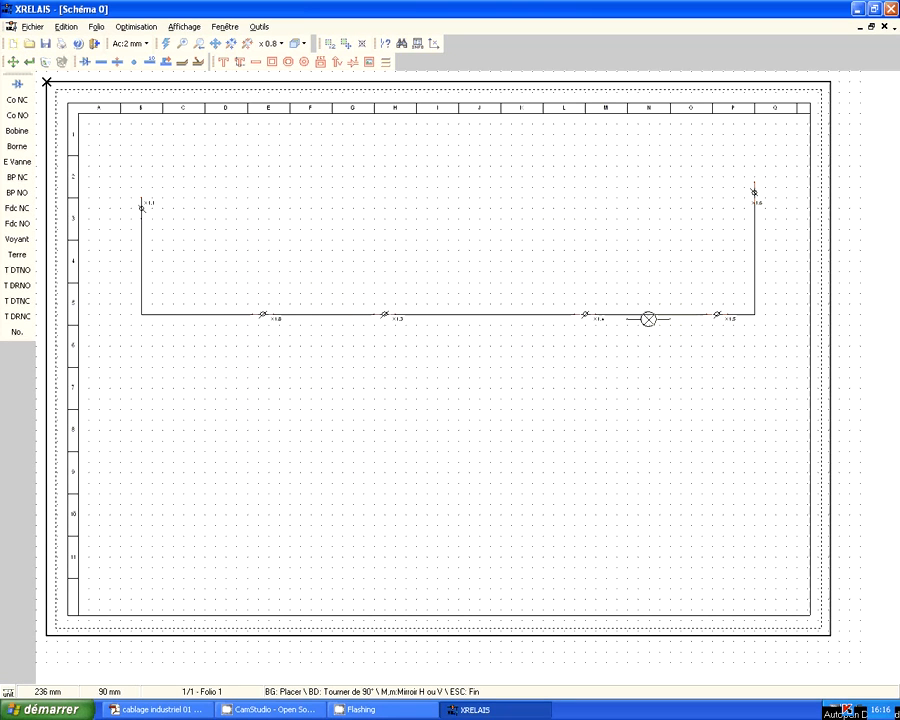
left_click(654, 314)
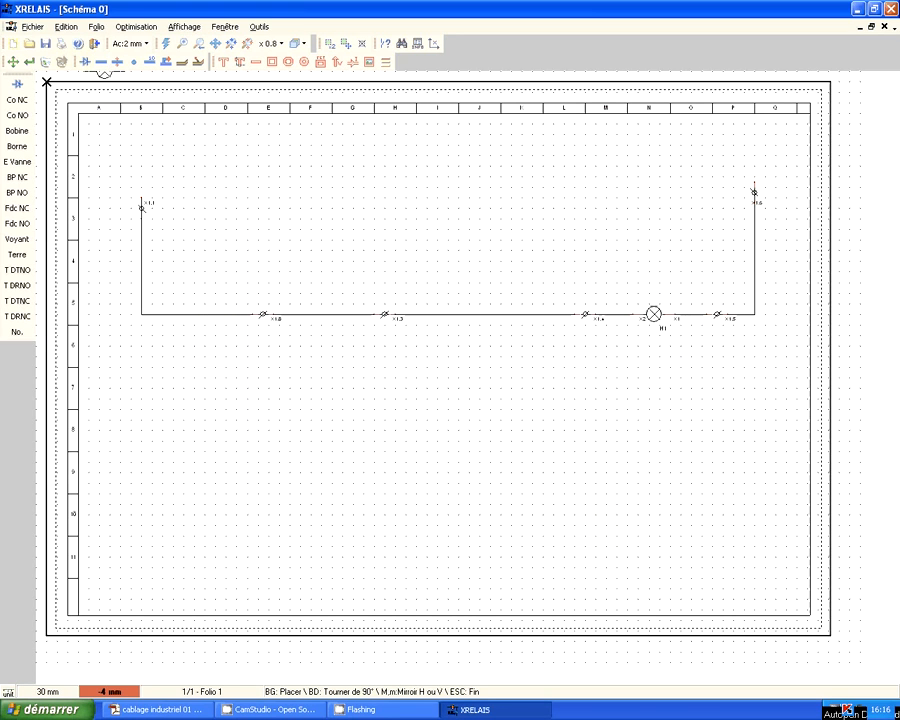
Choose the "Tête tournante NC" symbol from the "M Poussoir et commutateur" library for placement.
left_click(85, 61)
left_click_drag(521, 414, 521, 297)
left_click(466, 286)
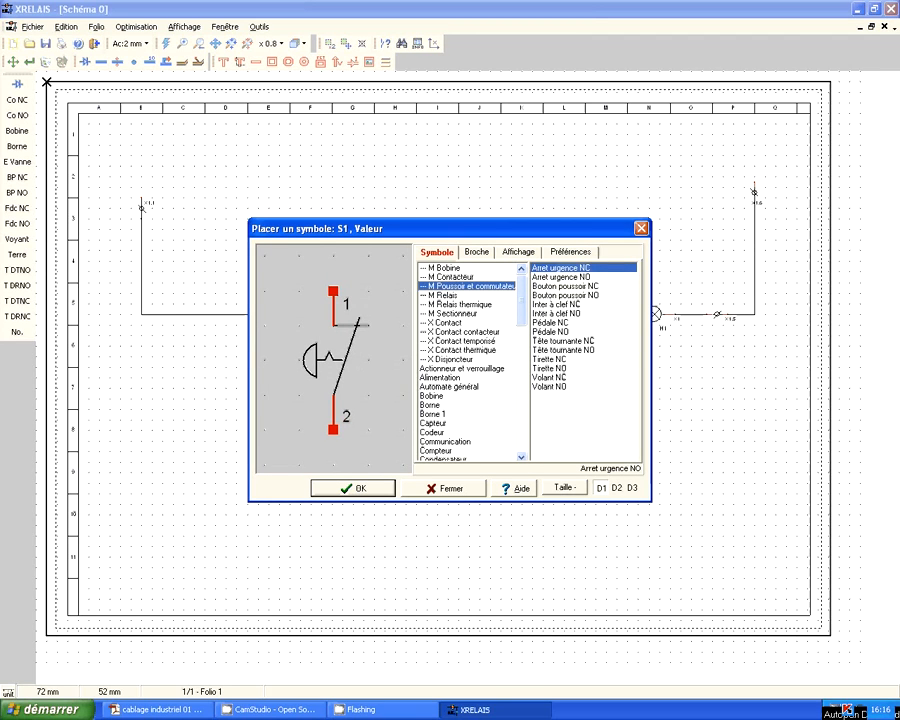
left_click(446, 295)
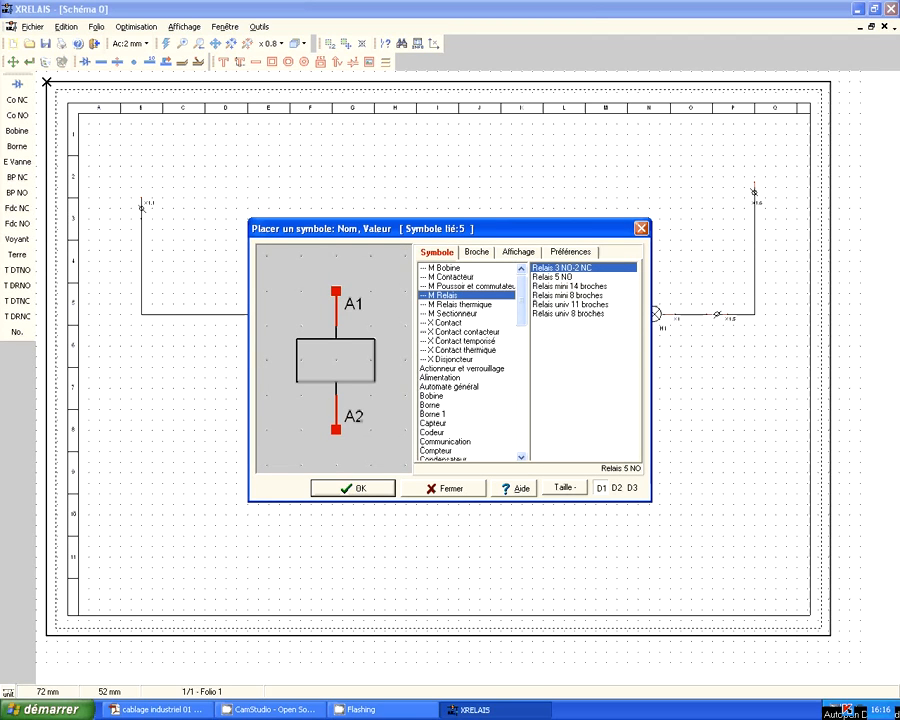
left_click(470, 286)
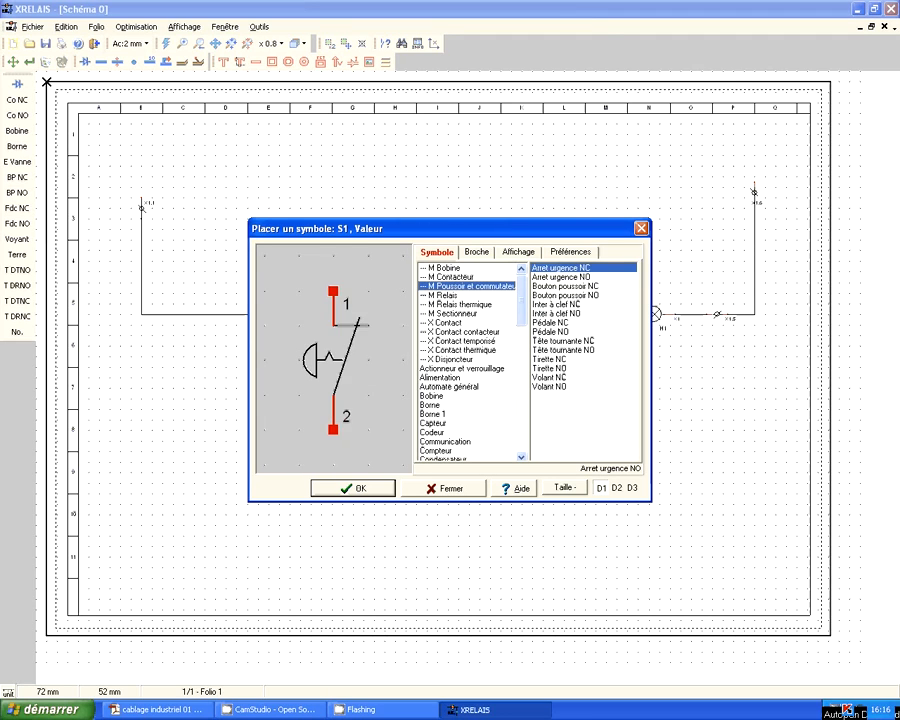
left_click(562, 277)
left_click(565, 286)
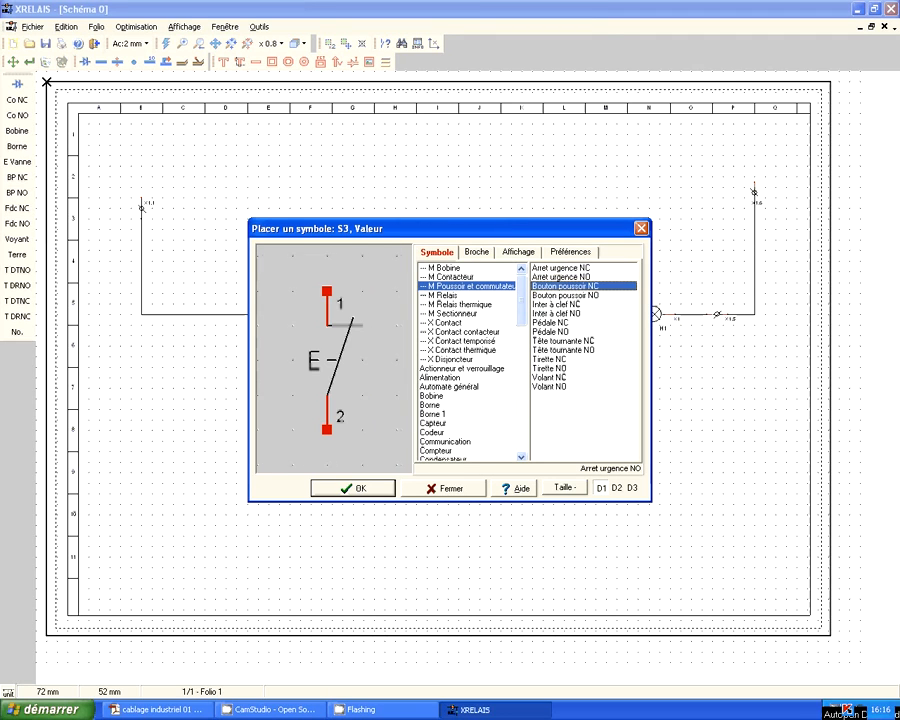
key("Down")
key("Down")
key("Down")
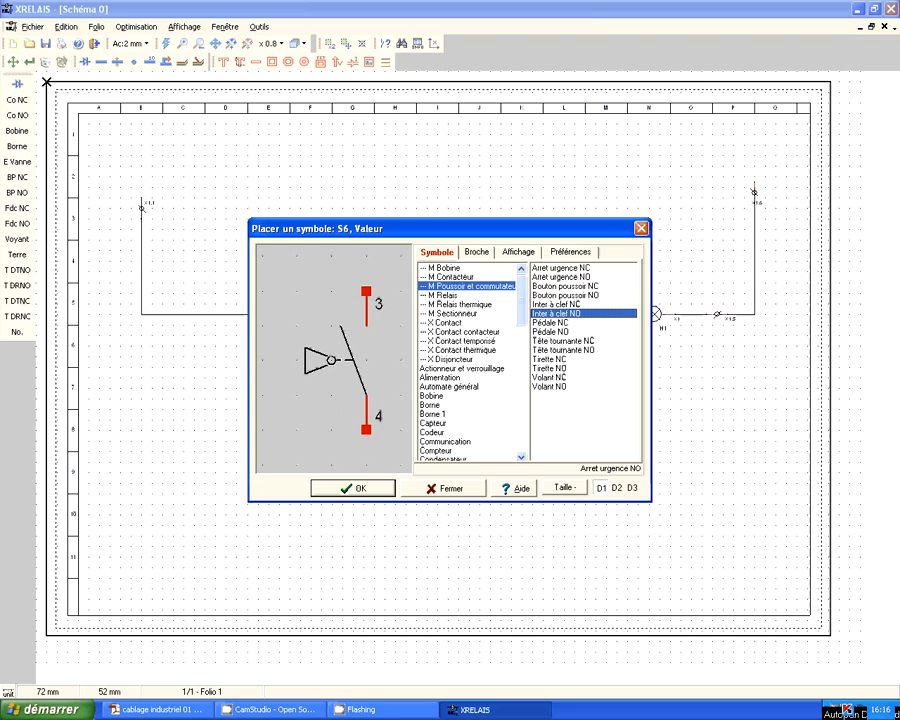
key("Down")
key("Down")
key("Down")
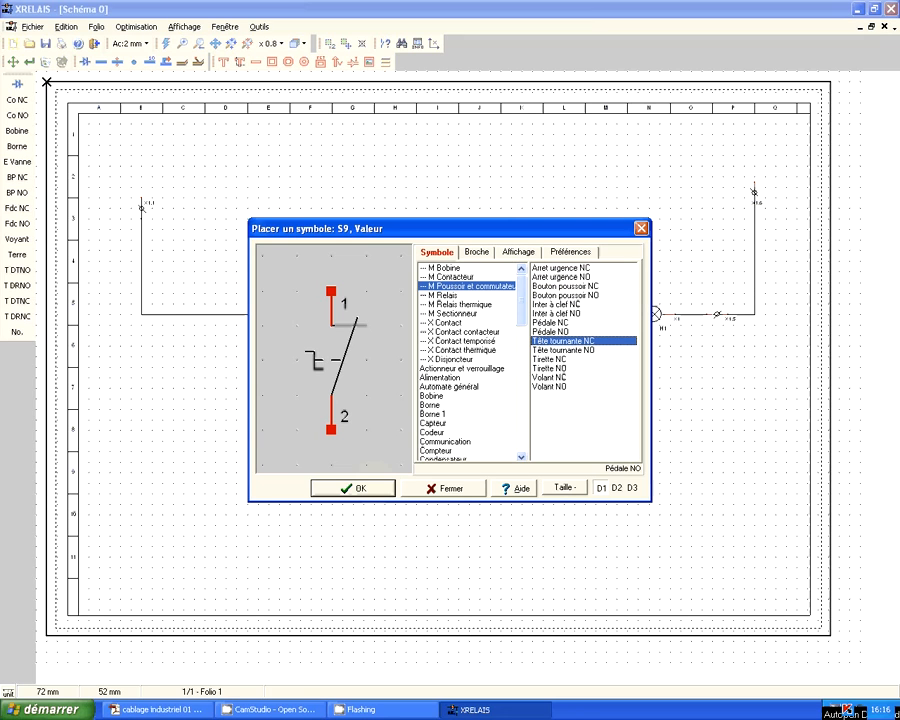
left_click(358, 489)
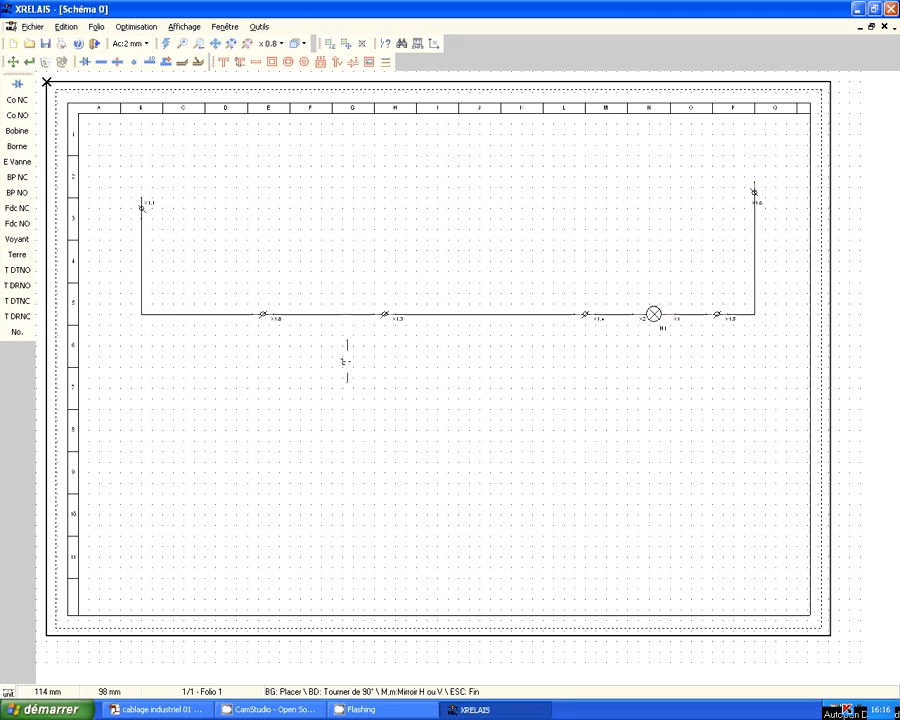
Rotate the switch symbol to horizontal and place it on the wire between terminals X1.8 and X1.3.
right_click(348, 341)
right_click(348, 341)
right_click(342, 340)
left_click(324, 313)
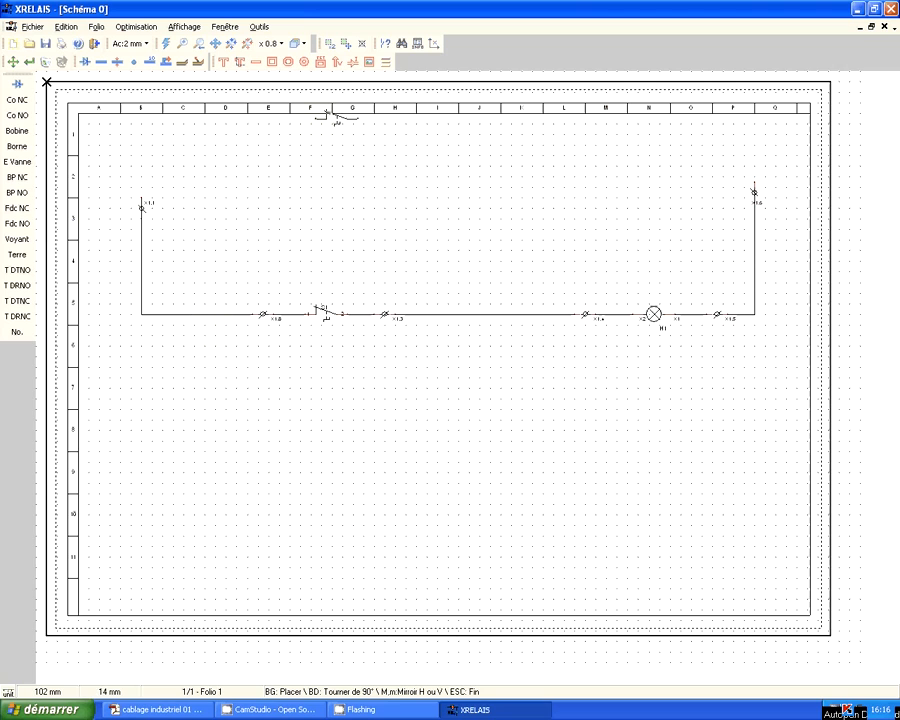
Add the text "Phase 24 V" above terminal X1.1 and place a second copy above terminal X1.6.
left_click(223, 62)
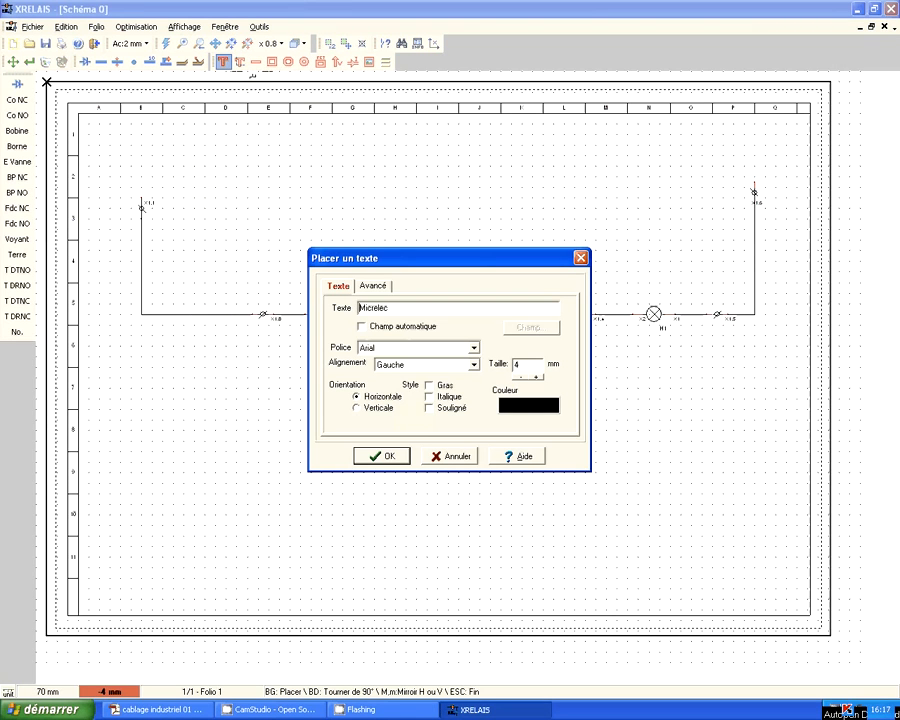
double_click(374, 308)
type("Phase 24 V")
key("Return")
left_click(141, 181)
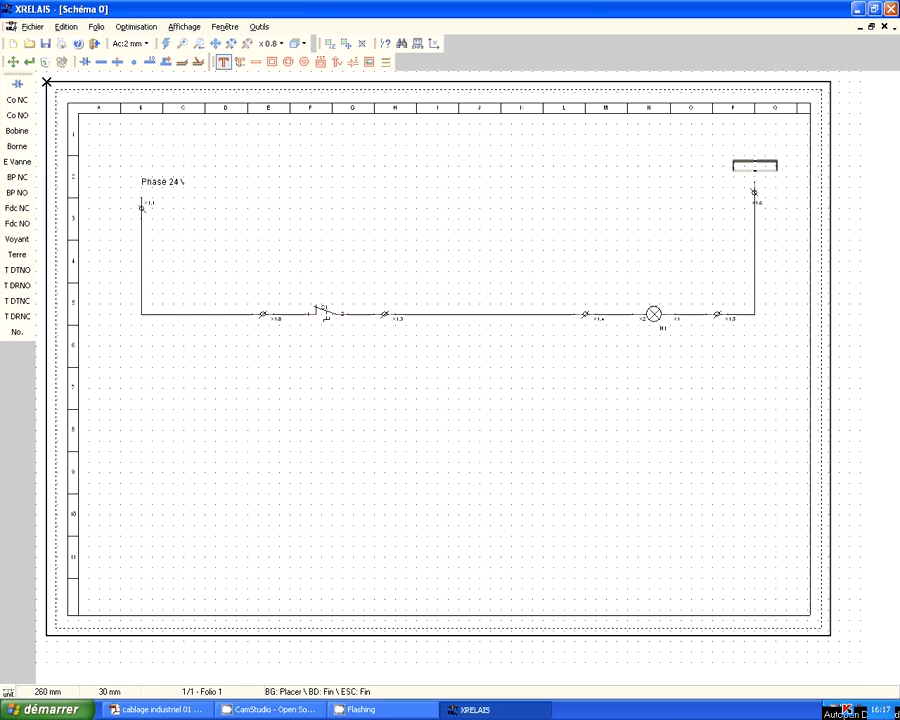
left_click(755, 166)
key("Escape")
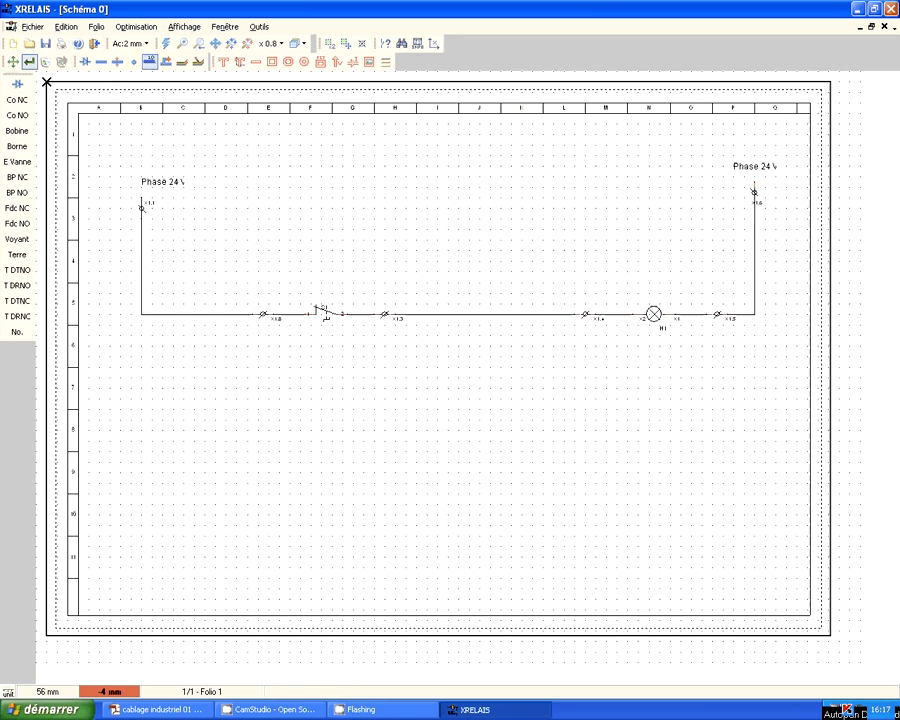
Change the label above terminal X1.6 to "Neutre 24 V".
double_click(750, 166)
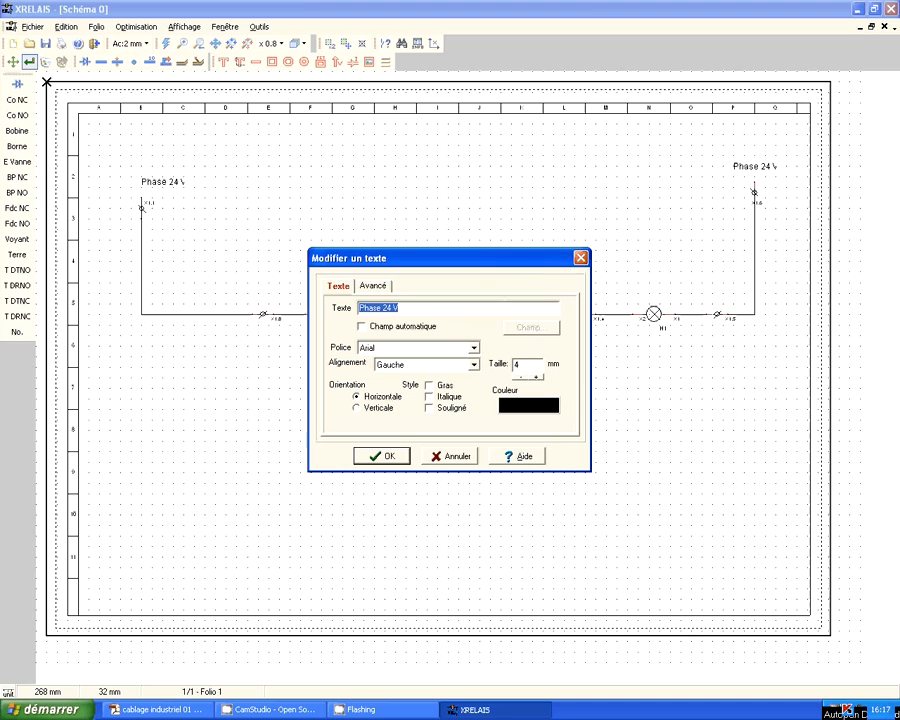
left_click_drag(381, 308, 359, 308)
type("Neutre")
key("Return")
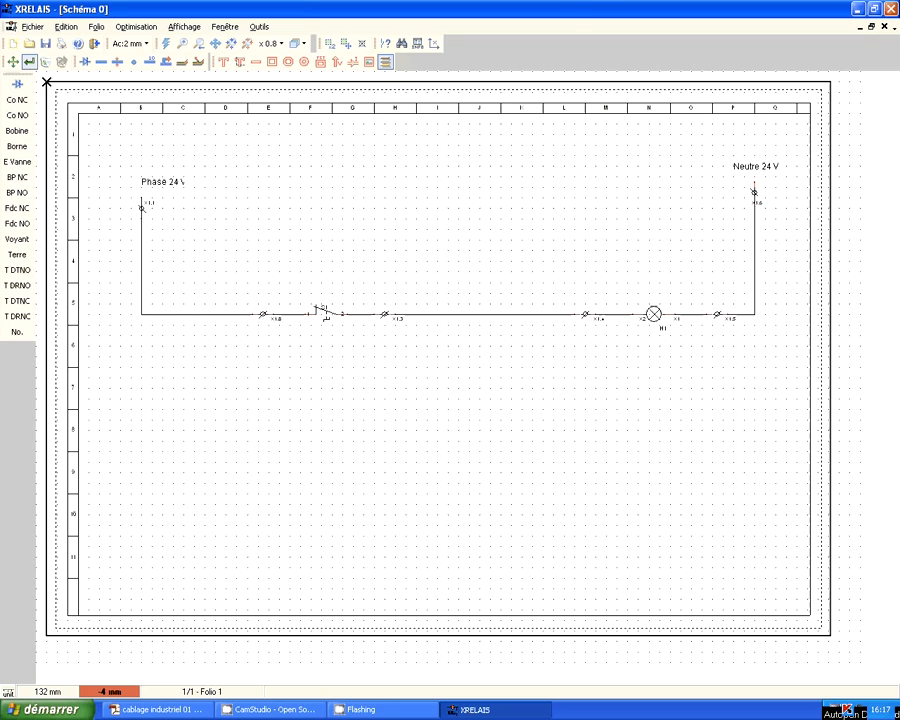
Set the graphic line style to a continuous red contour 0.3 mm thick.
left_click(384, 62)
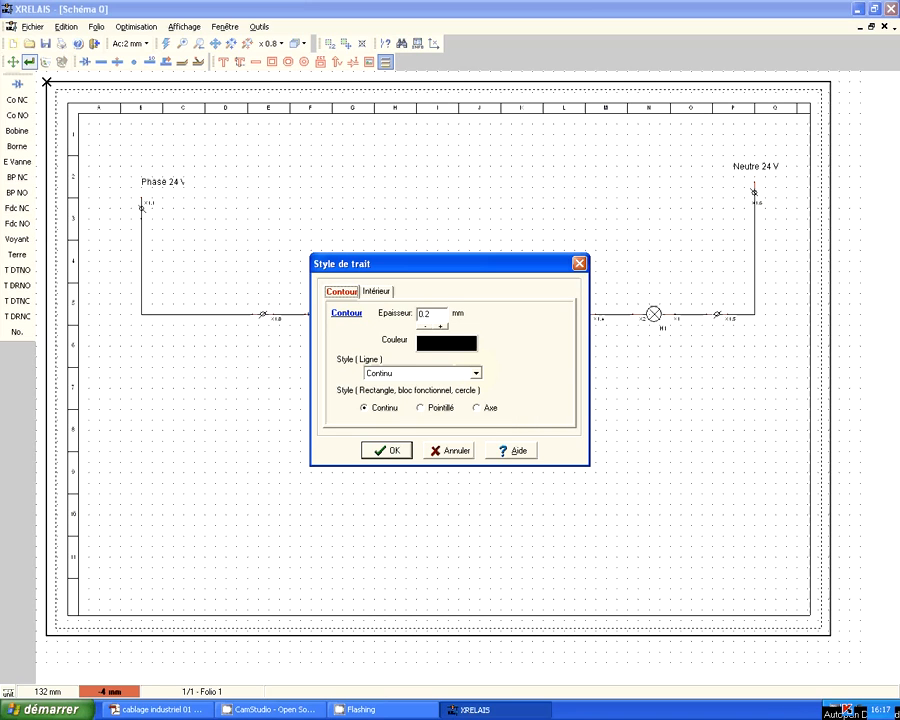
left_click(476, 373)
left_click(476, 373)
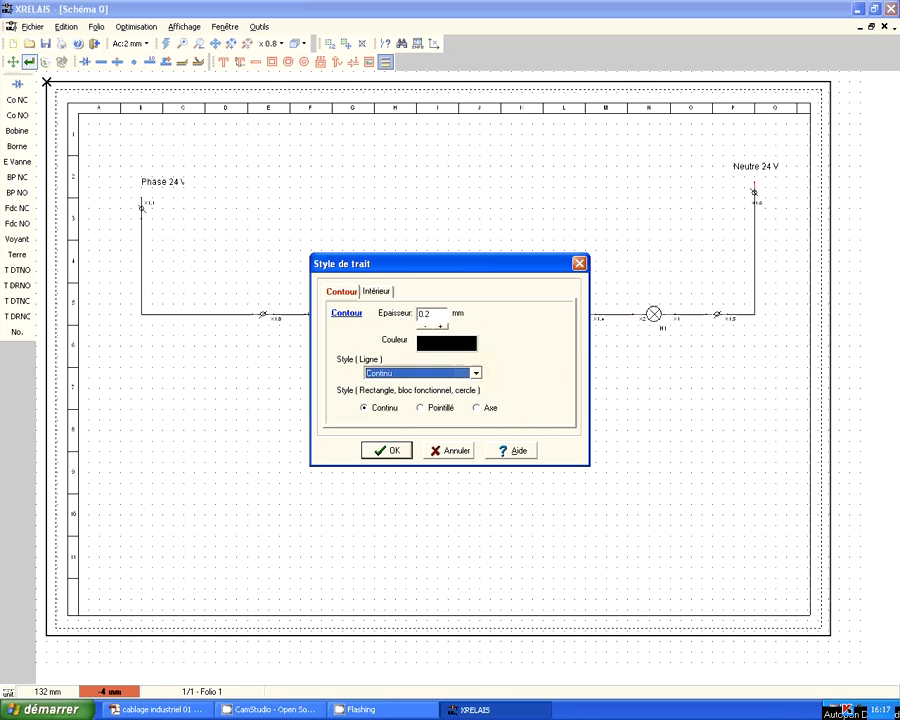
left_click(446, 343)
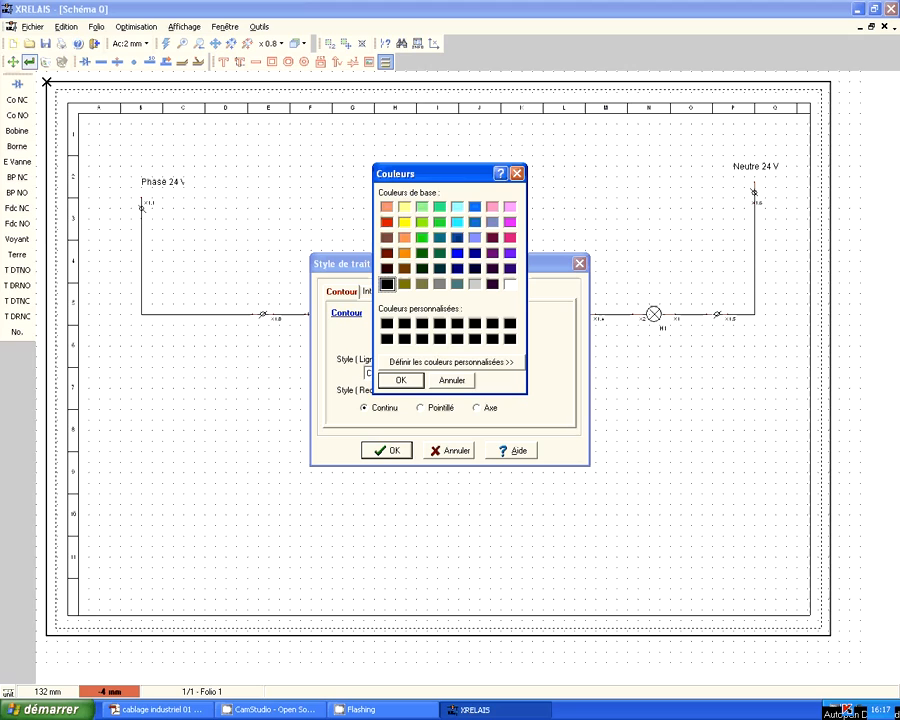
left_click(386, 221)
key("Return")
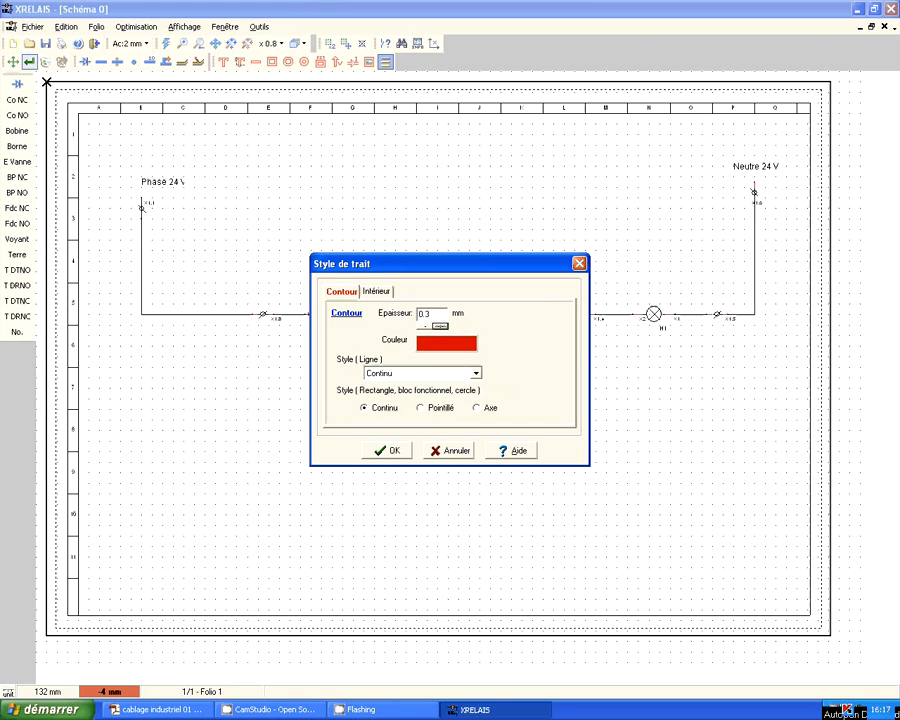
key("Return")
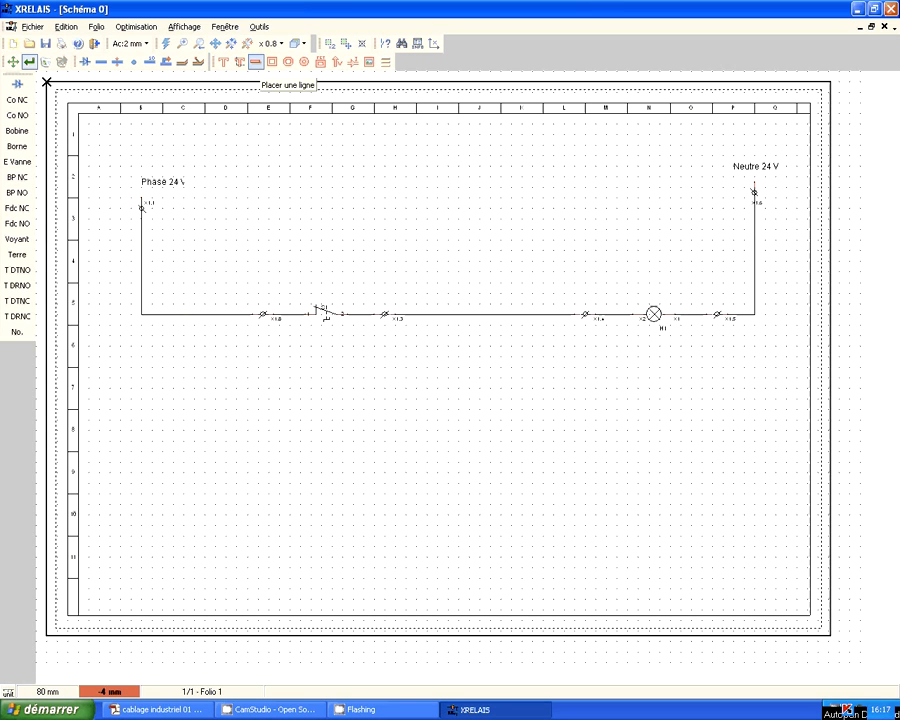
Trace a red line over the phase wire from terminal X1.1 down and across to terminal X1.8.
left_click(256, 61)
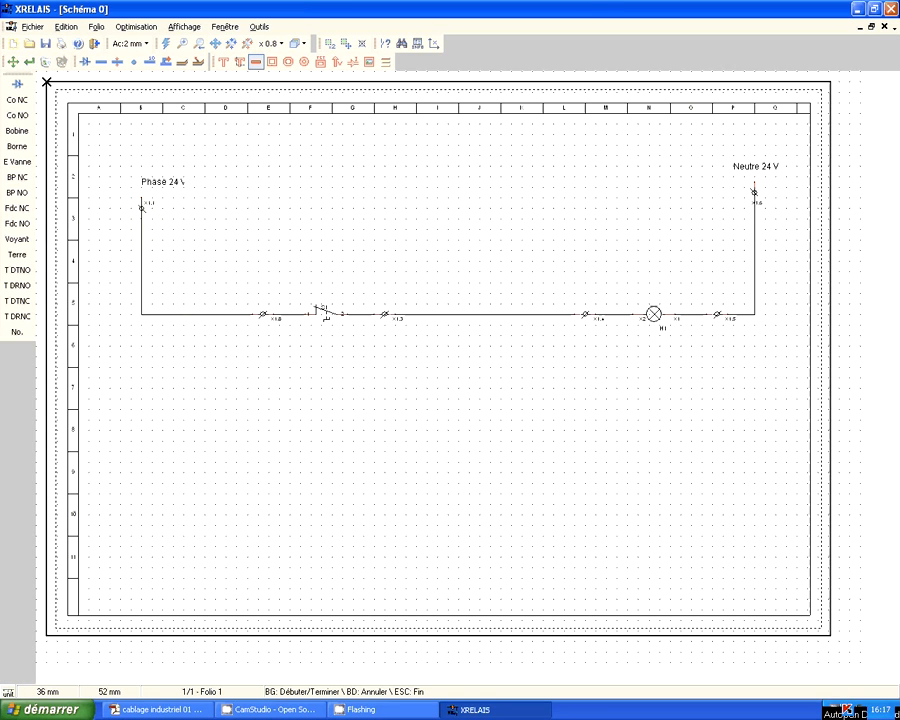
right_click(141, 208)
left_click(141, 208)
left_click(141, 314)
left_click(252, 314)
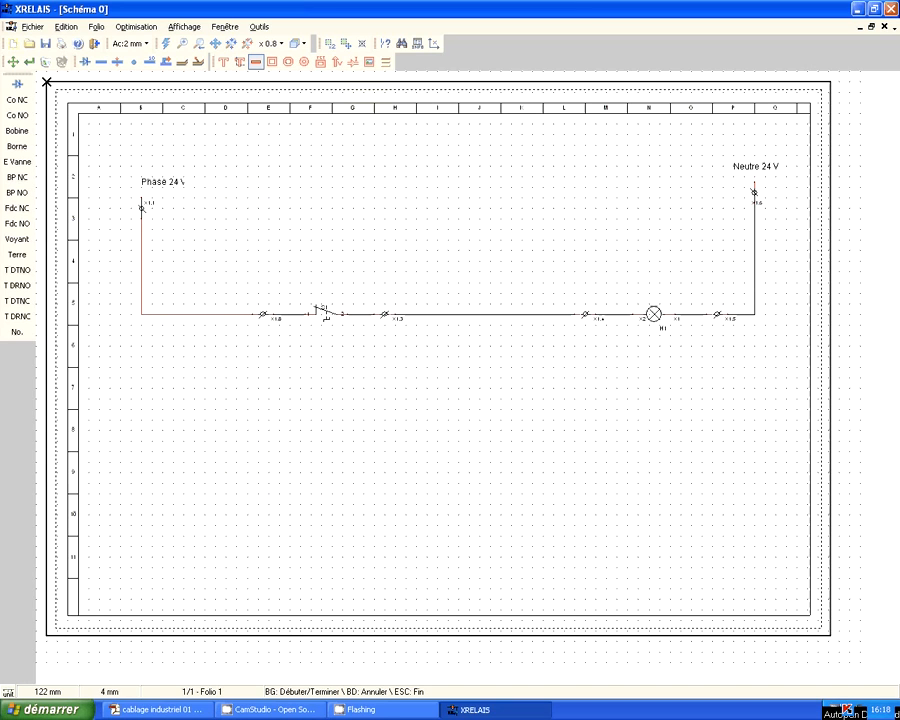
Set the contour thickness of the line style to 0.9 mm.
left_click(256, 61)
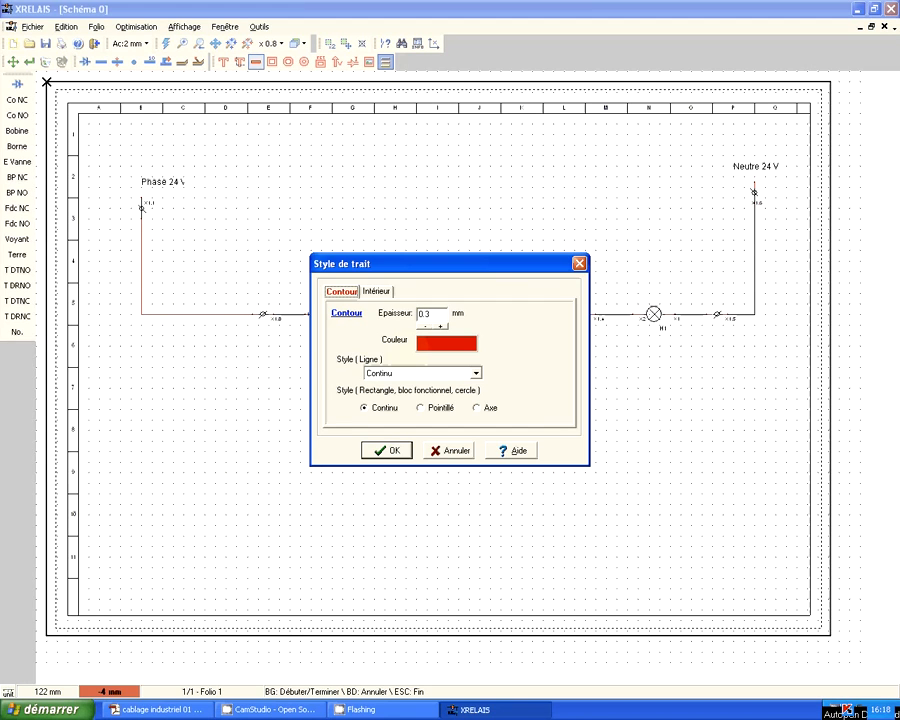
left_click(440, 326)
left_click(440, 326)
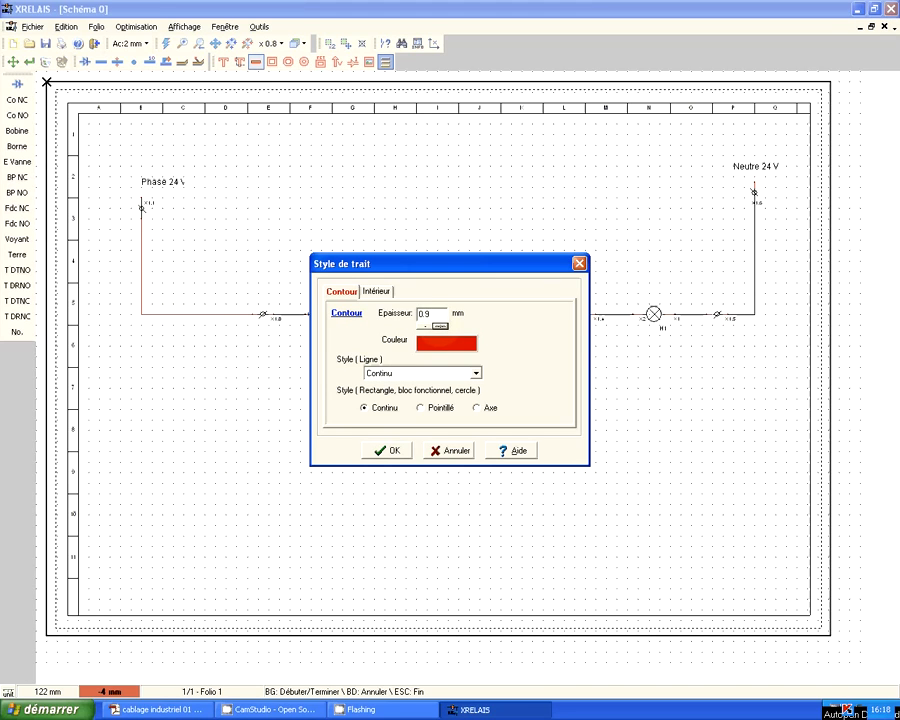
left_click(387, 450)
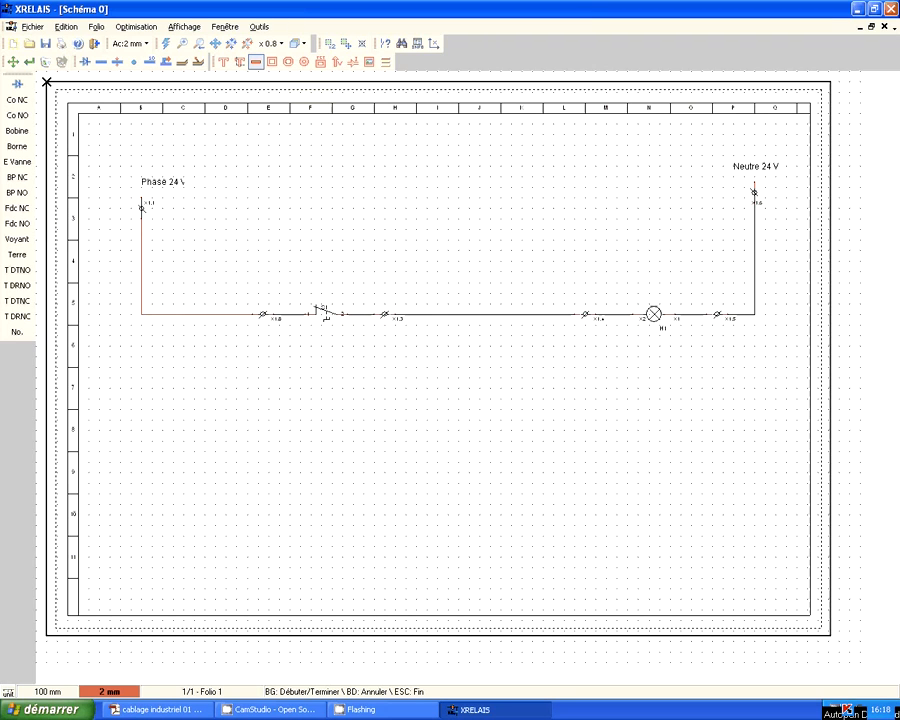
Set the line colour to blue and trace the neutral wire from terminal X1.5 across and up to terminal X1.6.
left_click(386, 62)
left_click(446, 342)
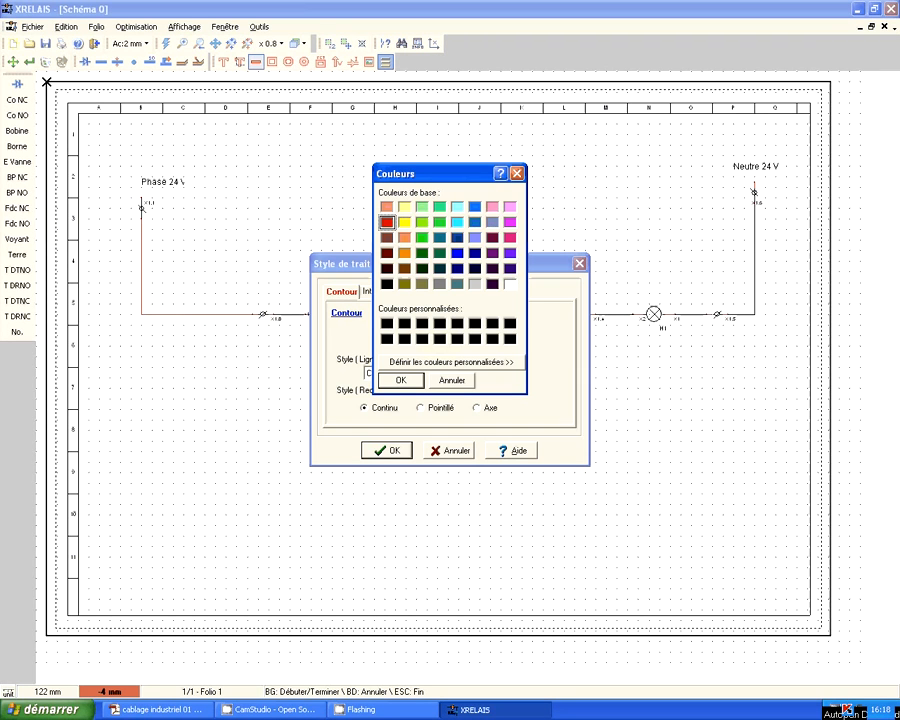
left_click(457, 253)
left_click(401, 380)
left_click(388, 451)
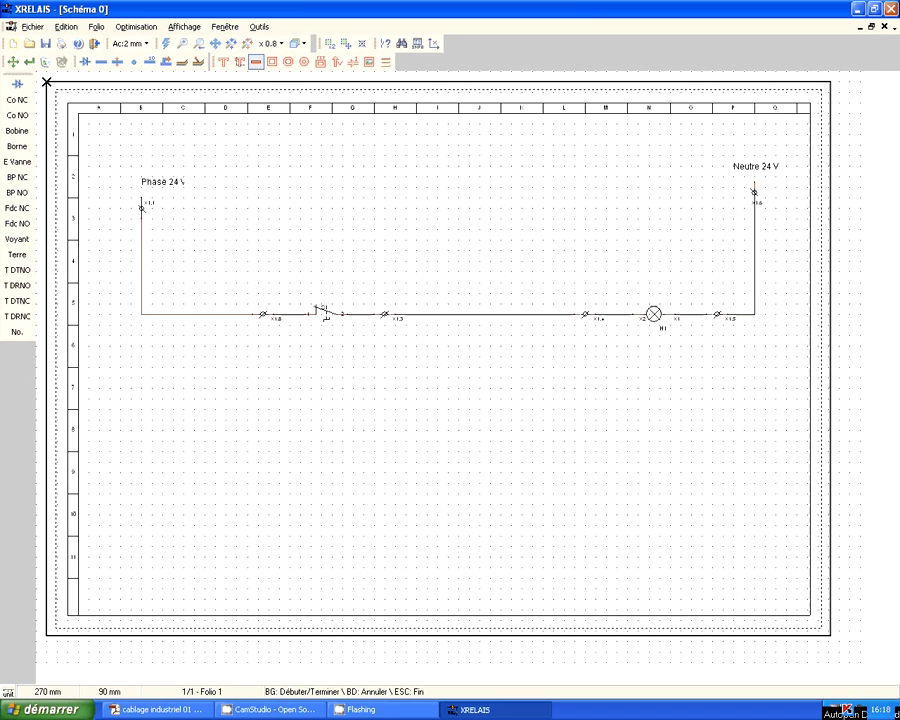
left_click(733, 314)
left_click(755, 314)
left_click(755, 192)
Delete all black wire segments between the components and the blue line segments between terminals X1.5 and X1.6.
left_click(46, 62)
left_click(141, 246)
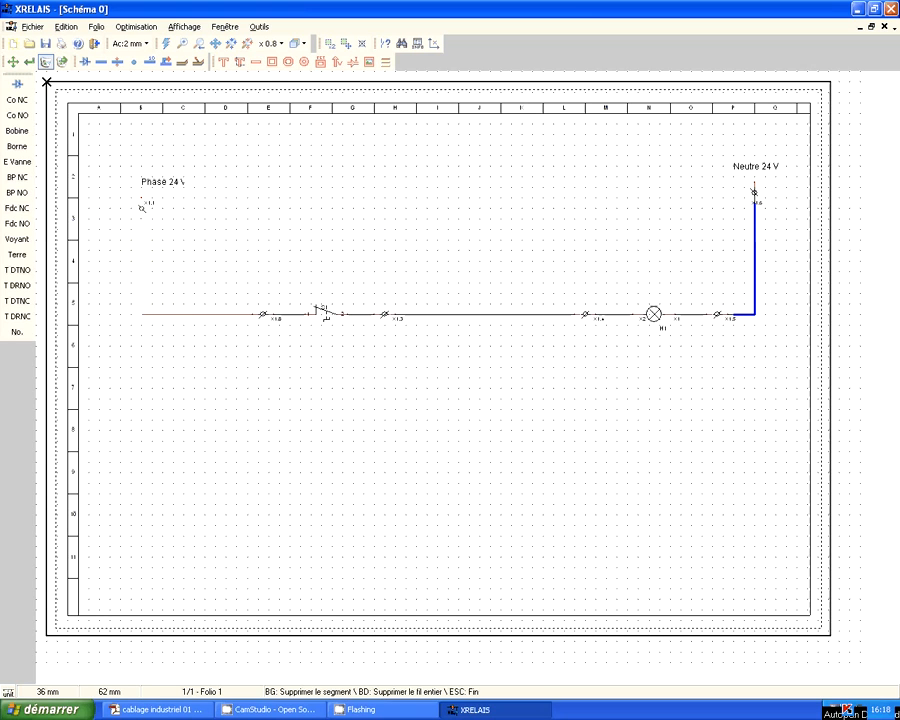
left_click(178, 314)
left_click(294, 314)
left_click(360, 314)
left_click(426, 314)
left_click(621, 314)
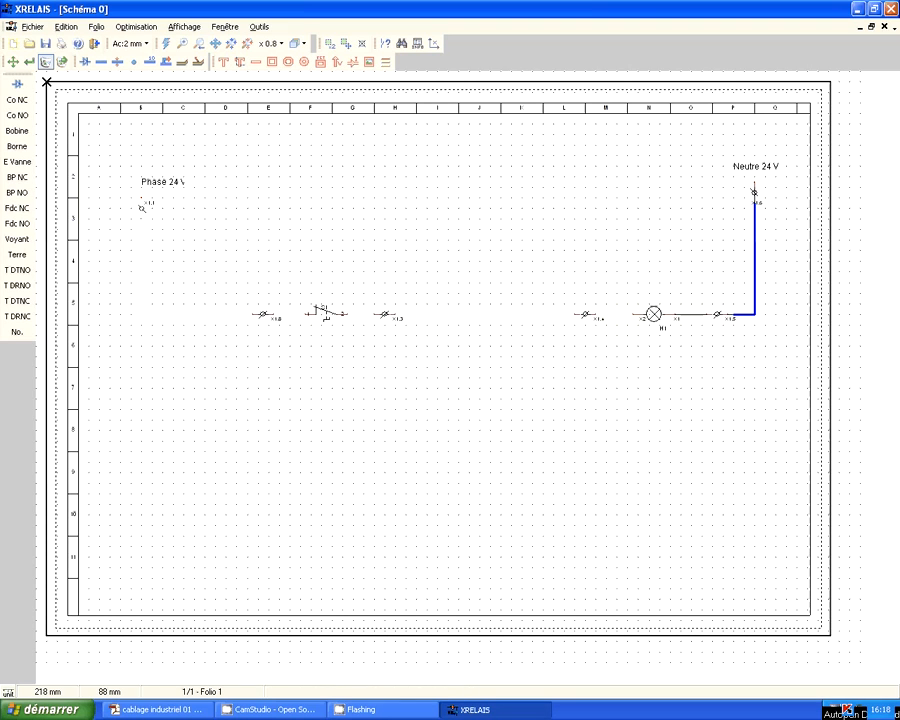
left_click(689, 314)
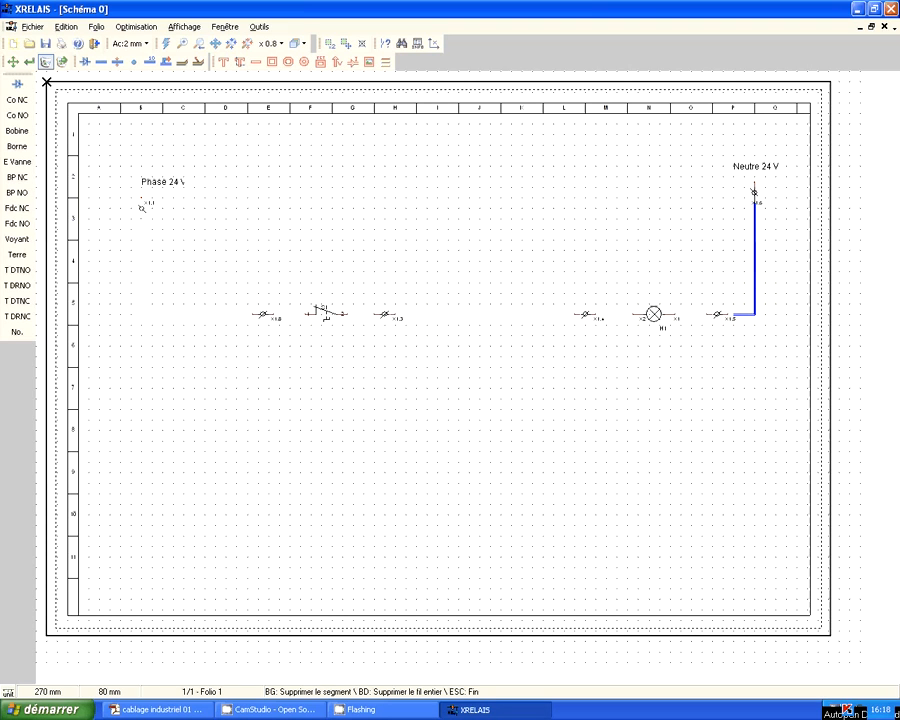
left_click(755, 292)
left_click(744, 314)
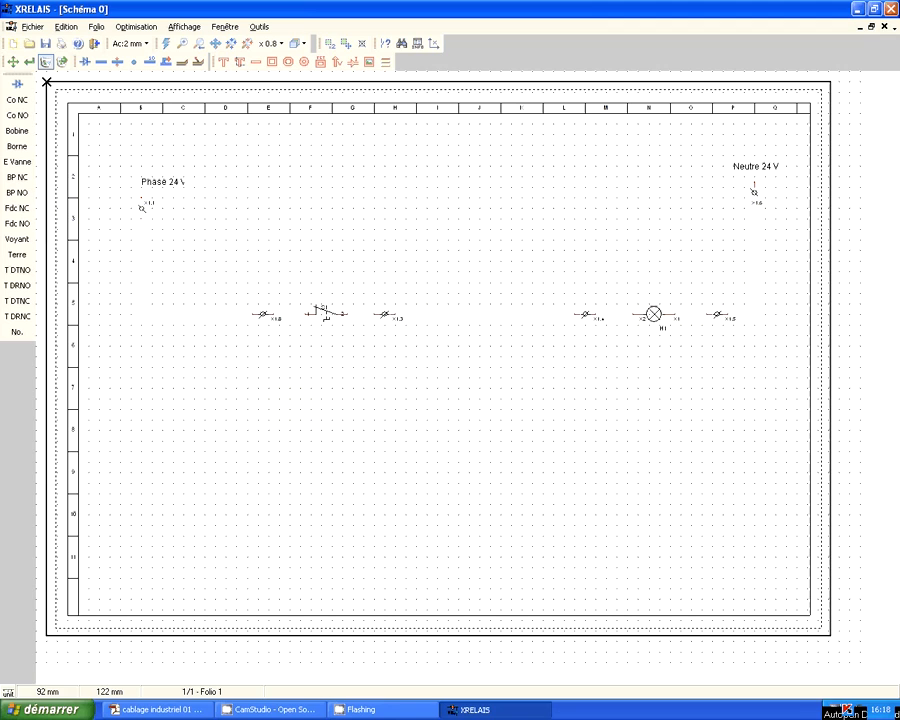
Set the graphic line colour to red.
left_click(385, 62)
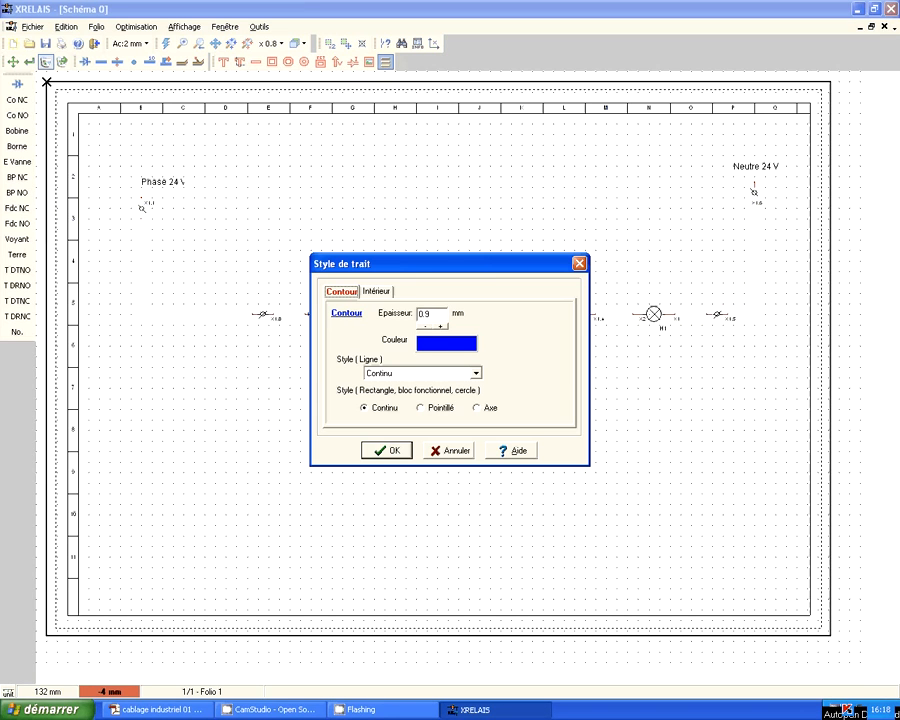
left_click(446, 343)
left_click(387, 222)
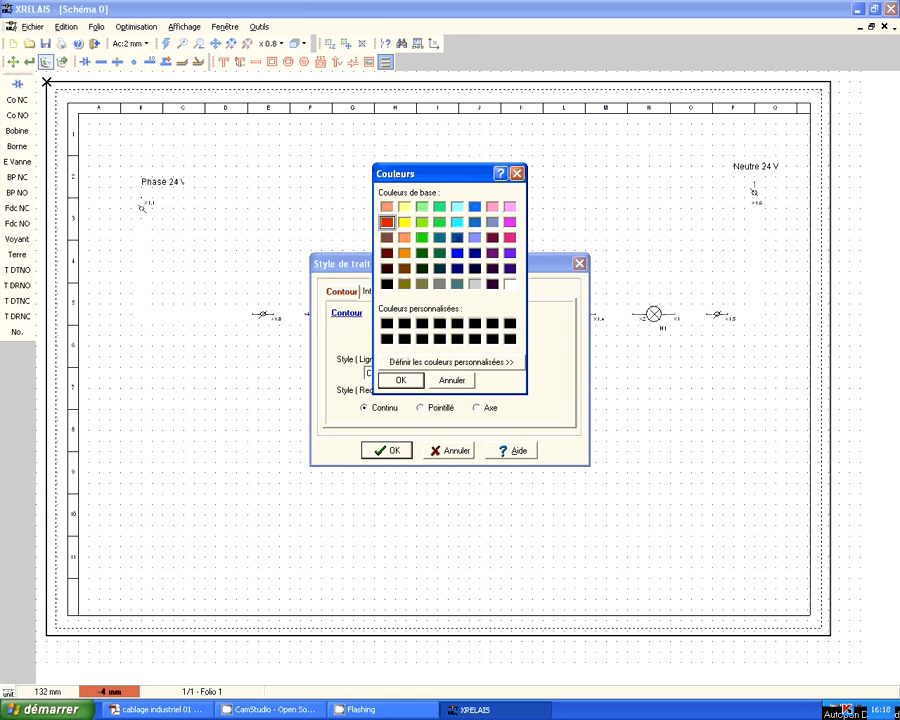
key("Return")
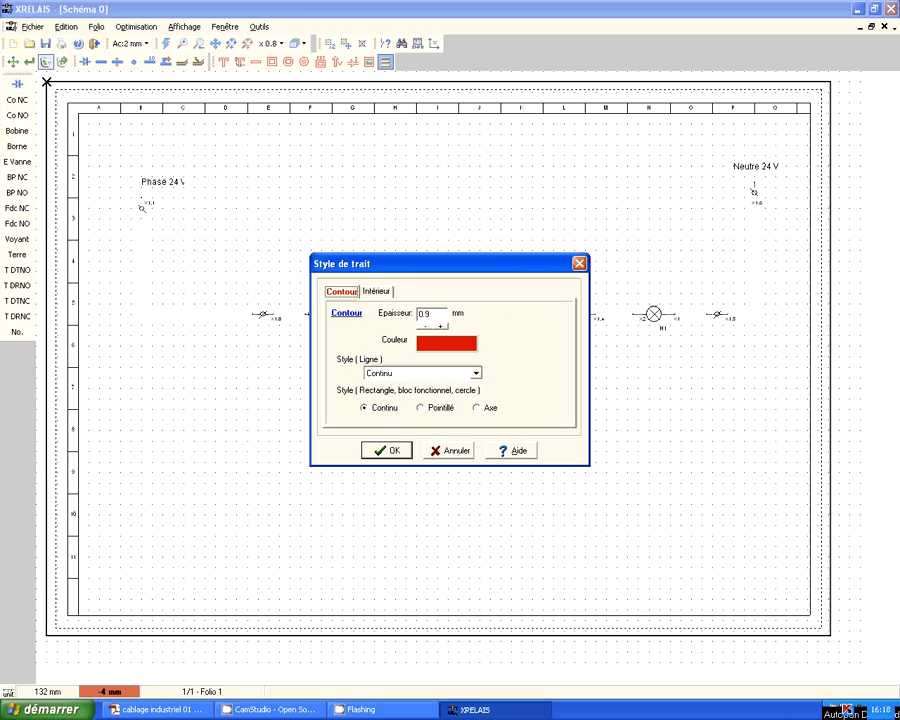
key("Return")
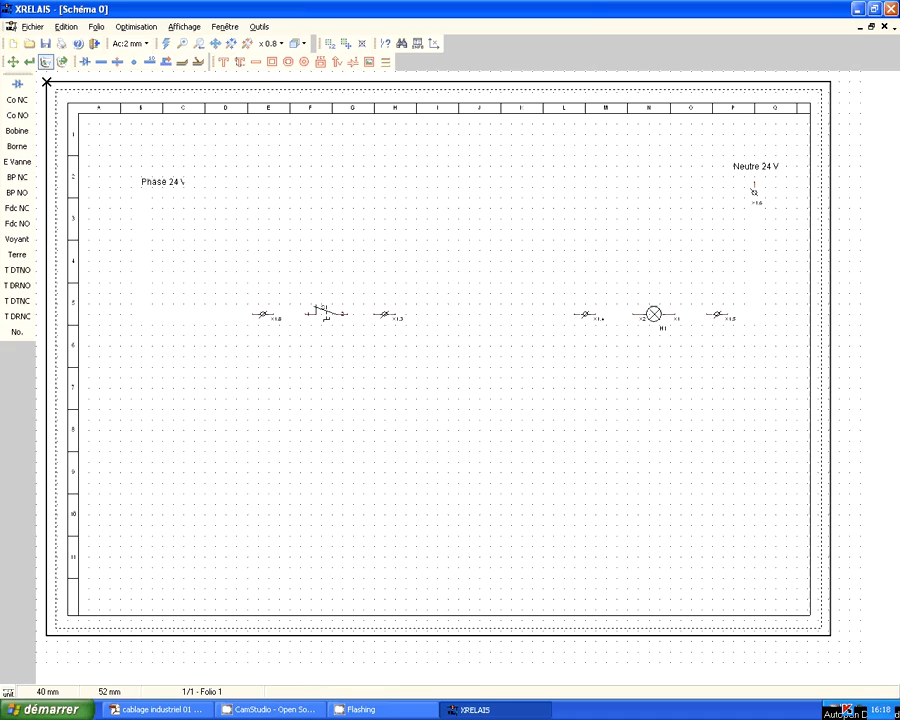
Refresh the drawing and delete the leftover thin red line segments below "Phase 24 V" and leading to terminal X1.8.
left_click(166, 44)
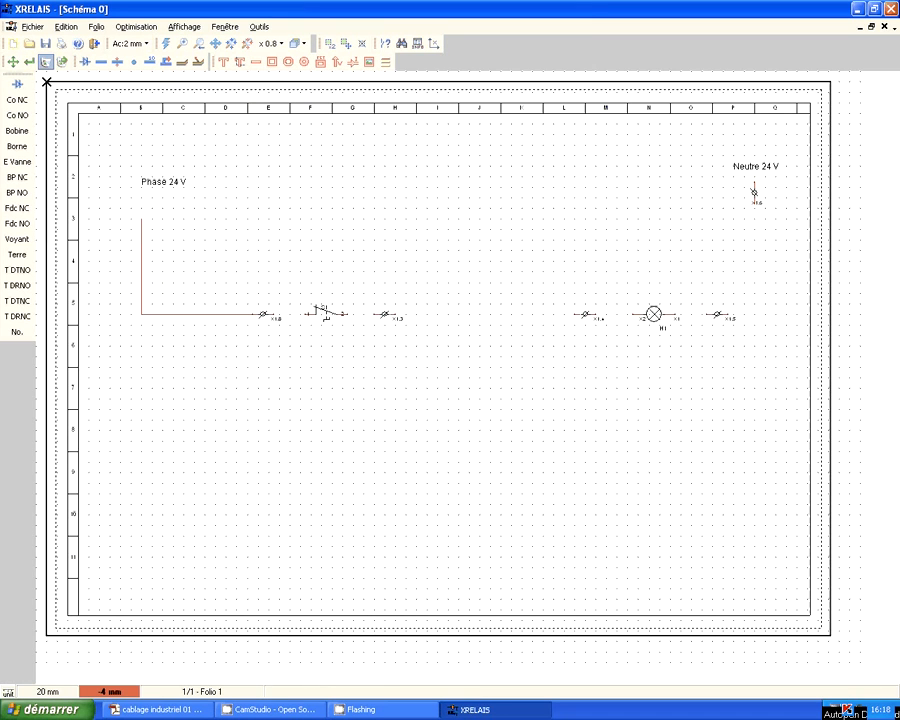
key("Delete")
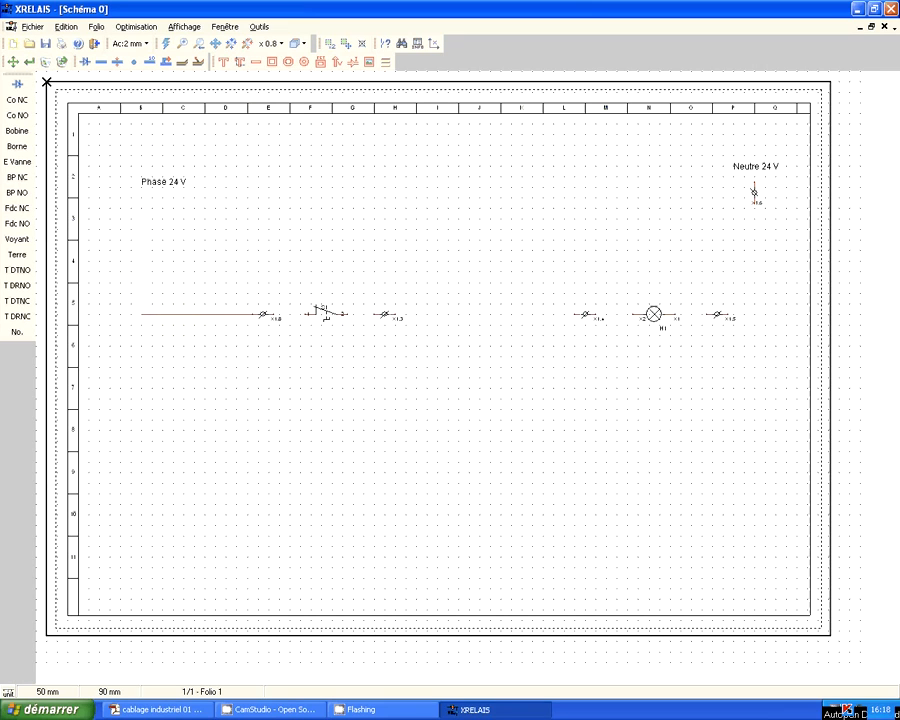
key("Delete")
key("Delete")
Place a "Borne 8 mm" terminal symbol from the "Borne" library below the "Phase 24 V" label.
left_click(84, 62)
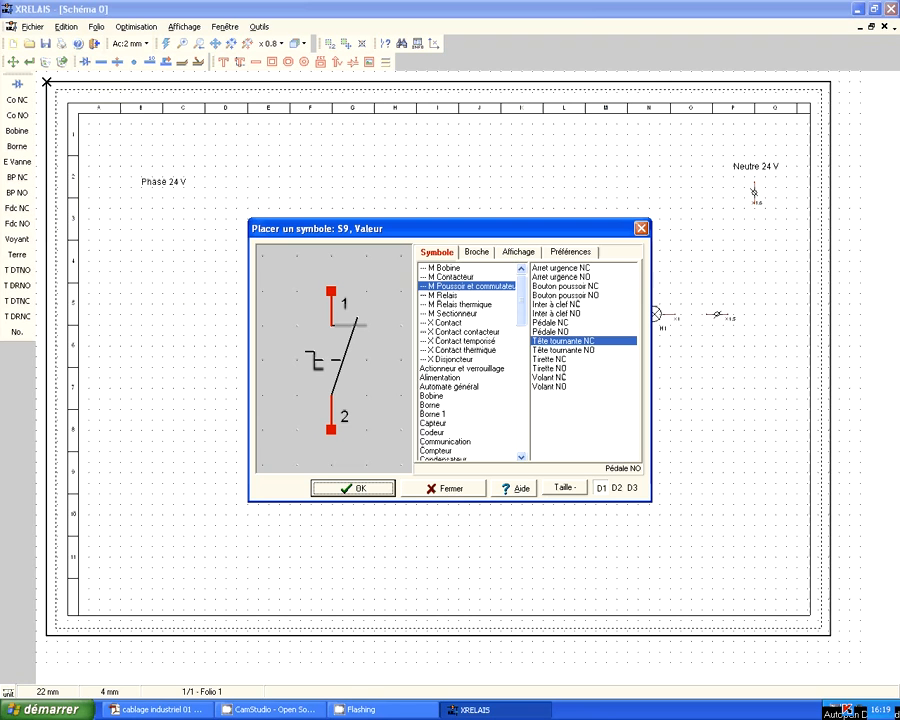
left_click(431, 405)
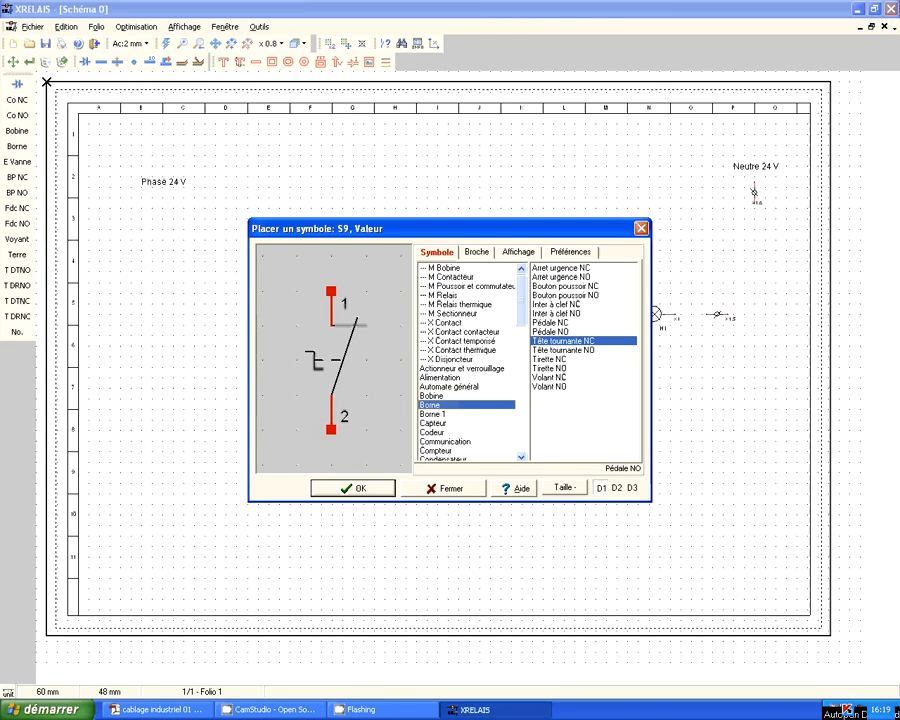
left_click(554, 405)
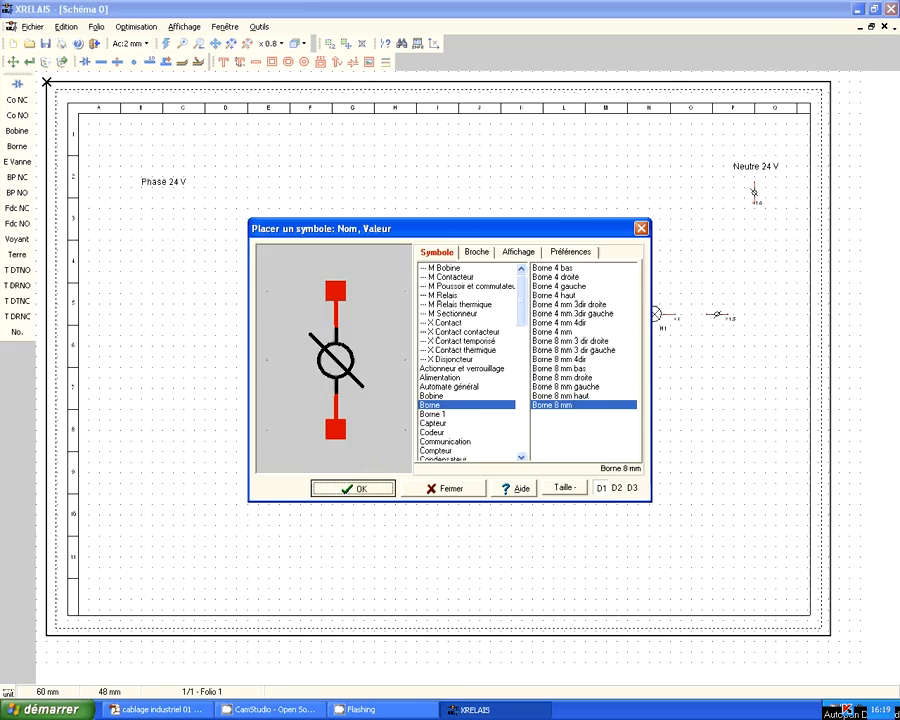
left_click(360, 488)
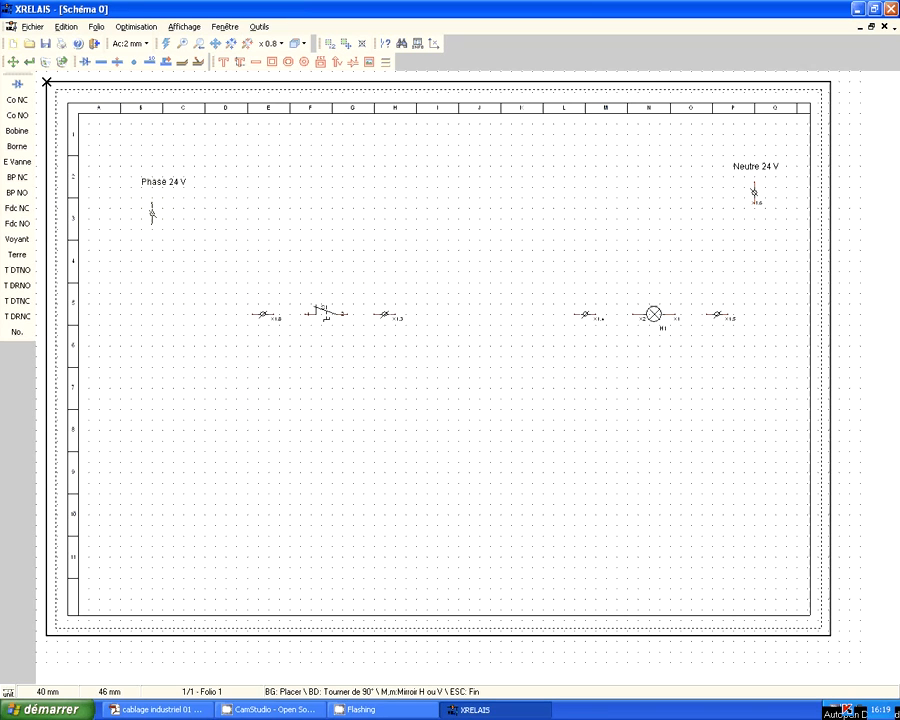
left_click(152, 213)
Draw the thick red phase line from the terminal below "Phase 24 V" to terminal X1.8, and from X1.8 to the rotary switch.
left_click(385, 62)
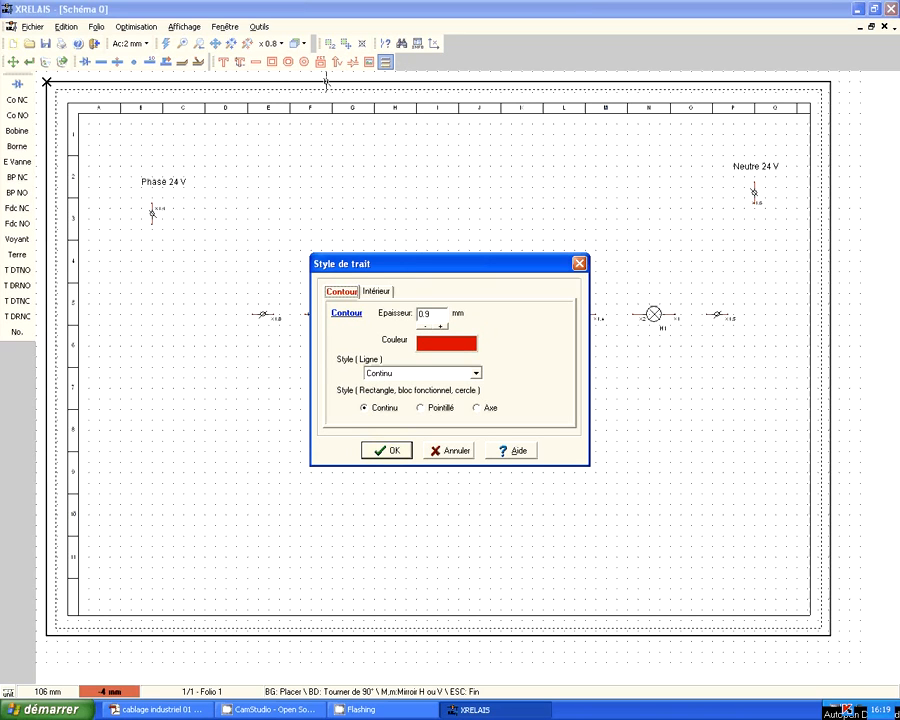
key("Return")
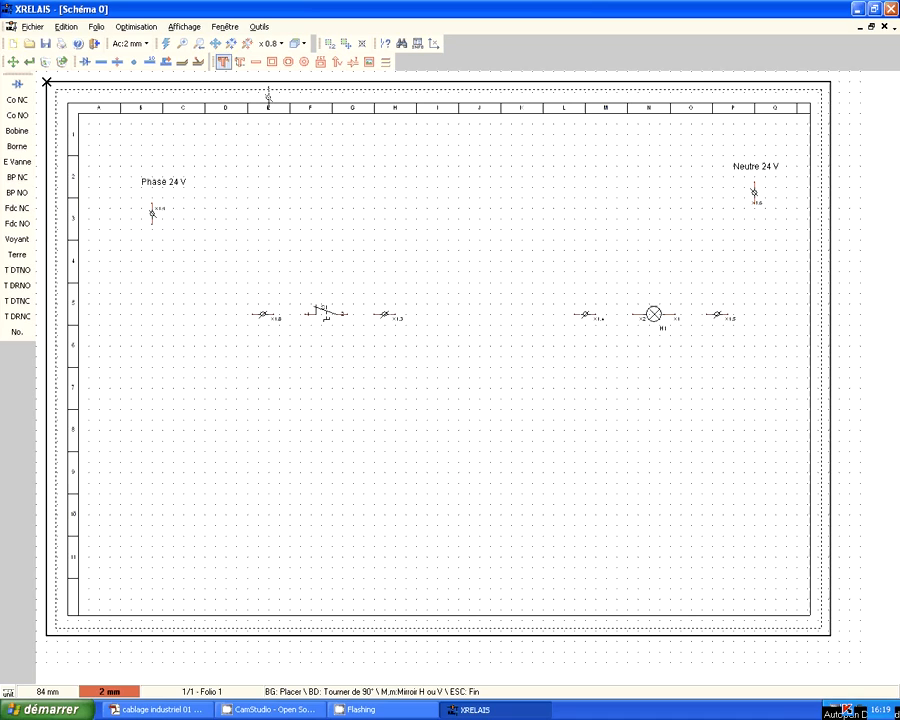
left_click(256, 62)
left_click(152, 213)
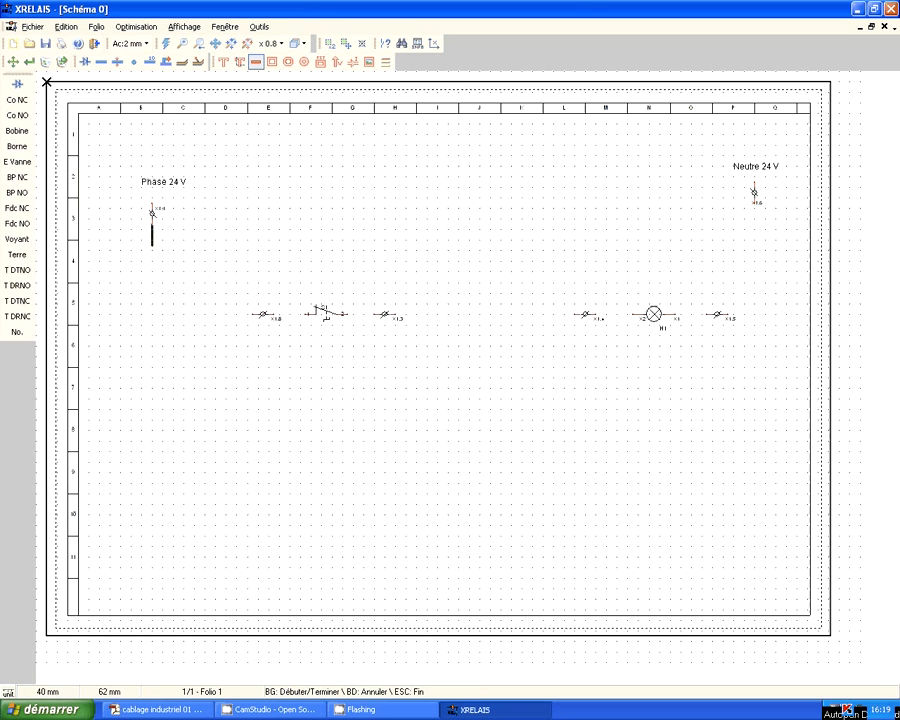
left_click(152, 315)
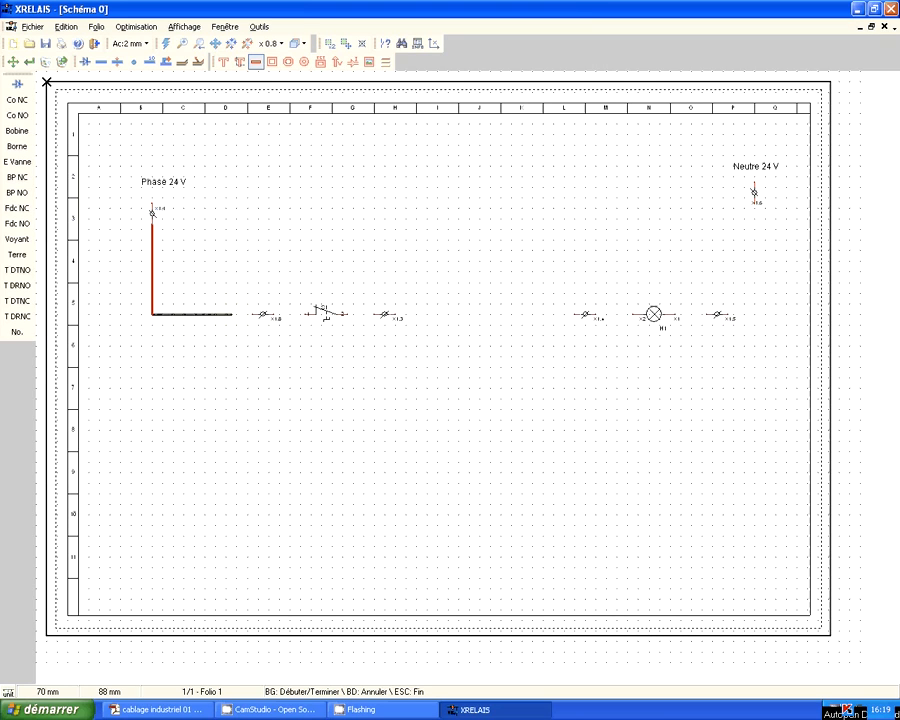
left_click(254, 315)
left_click(274, 314)
left_click(305, 314)
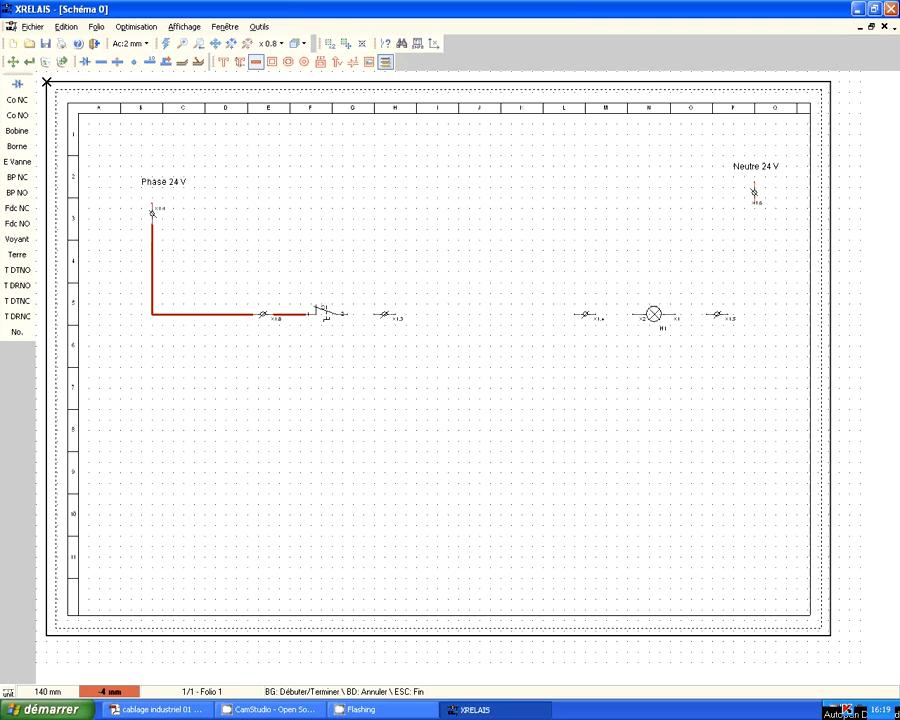
Set the graphic line colour to black, keeping the 0.9 mm thickness.
left_click(385, 61)
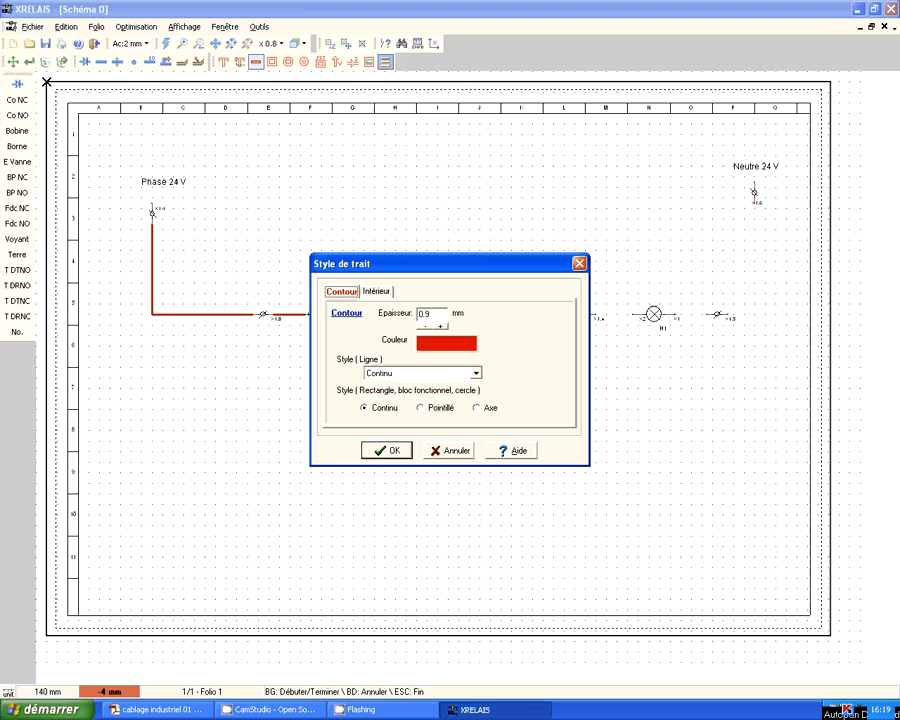
left_click(446, 343)
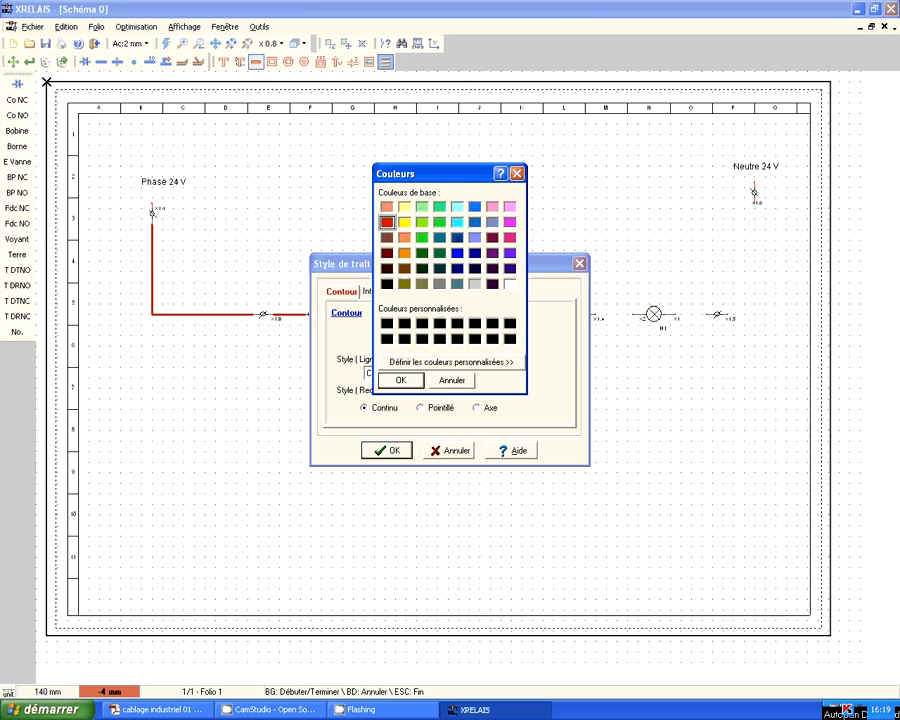
left_click(387, 284)
key("Return")
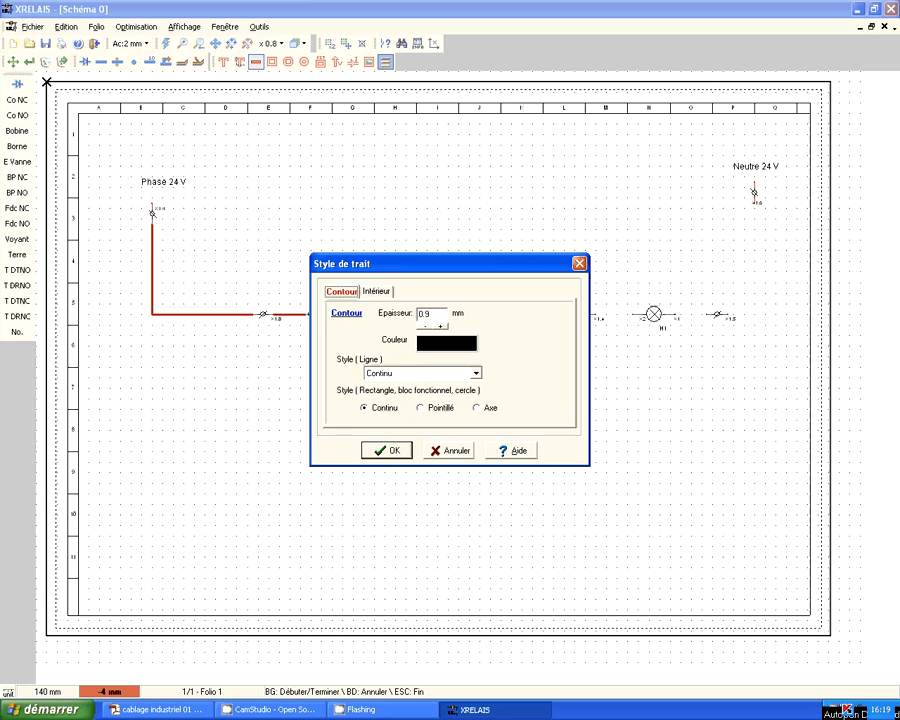
key("Return")
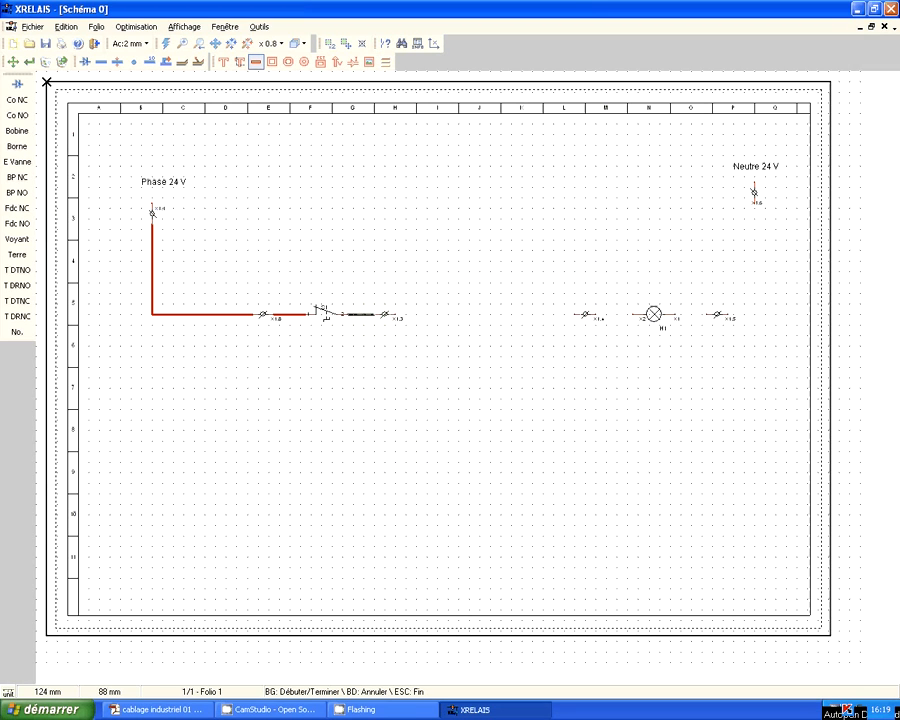
Draw the thick black line segments from the rotary switch through terminals X1.3 and X1.4 to indicator lamp H1.
left_click(396, 314)
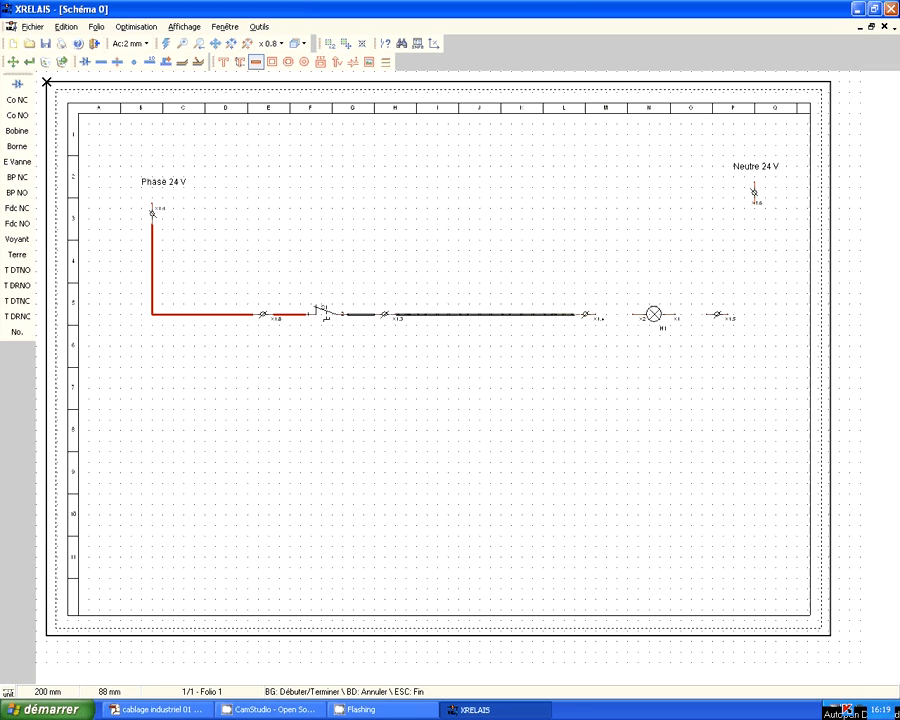
left_click(575, 314)
left_click(596, 314)
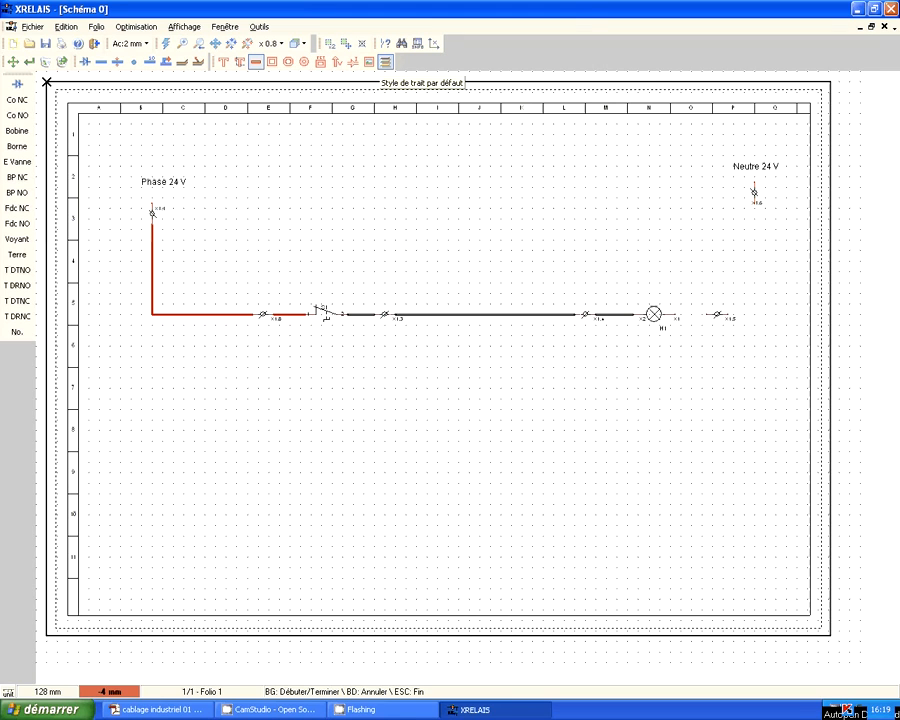
Set the default contour line colour to blue, keeping the 0.9 mm thickness and continuous style.
left_click(385, 61)
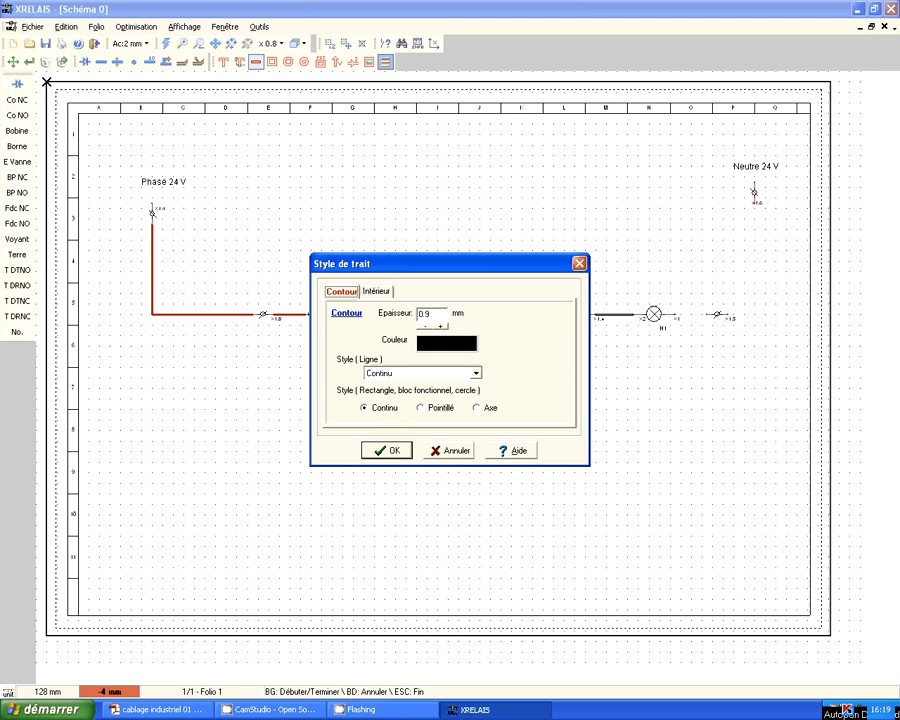
left_click(447, 343)
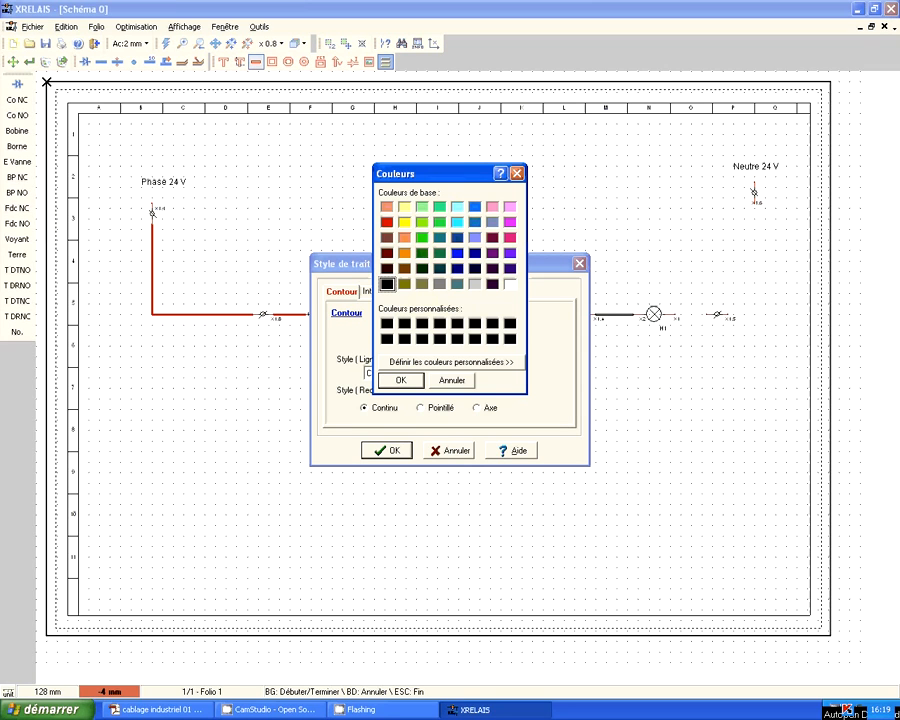
left_click(457, 253)
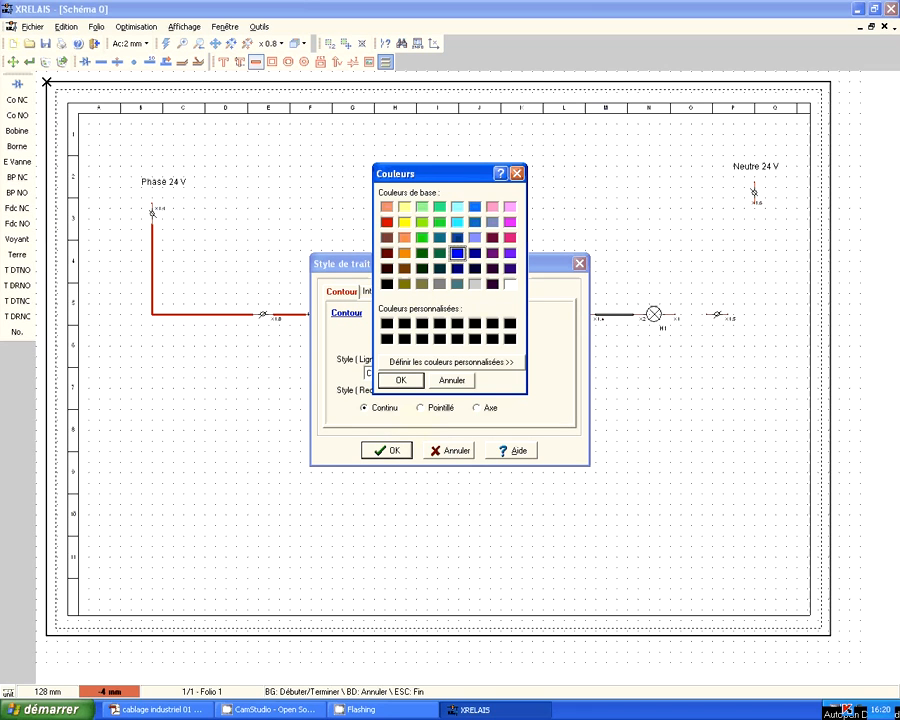
left_click(401, 380)
left_click(387, 450)
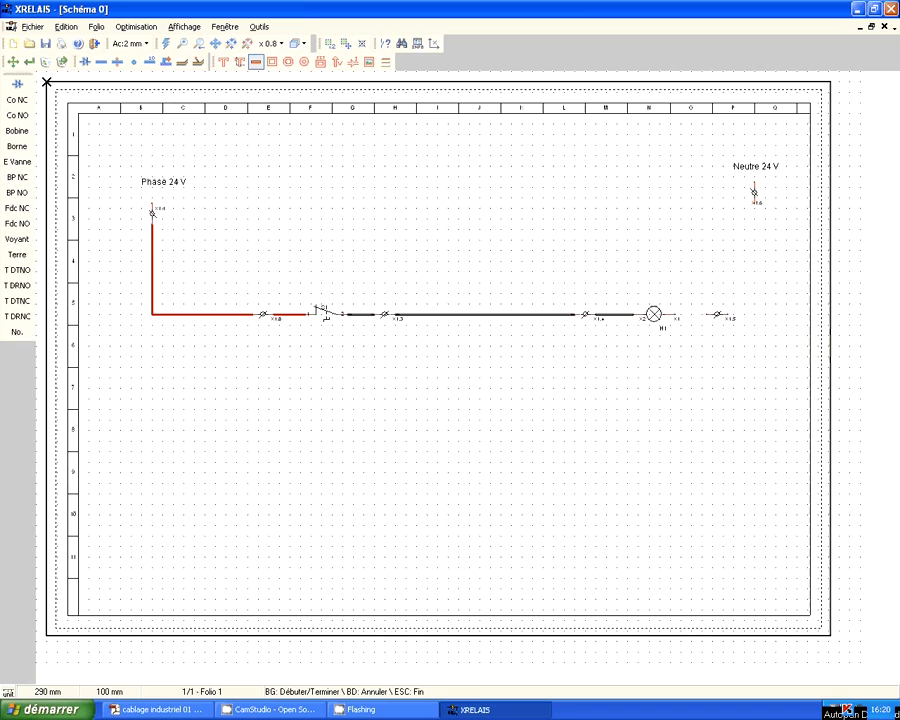
Draw the thick blue neutral line from lamp H1 to terminal X1.5, and from X1.5 up to the terminal below "Neutre 24 V".
left_click(675, 314)
left_click(708, 314)
left_click(728, 314)
left_click(755, 314)
left_click(755, 201)
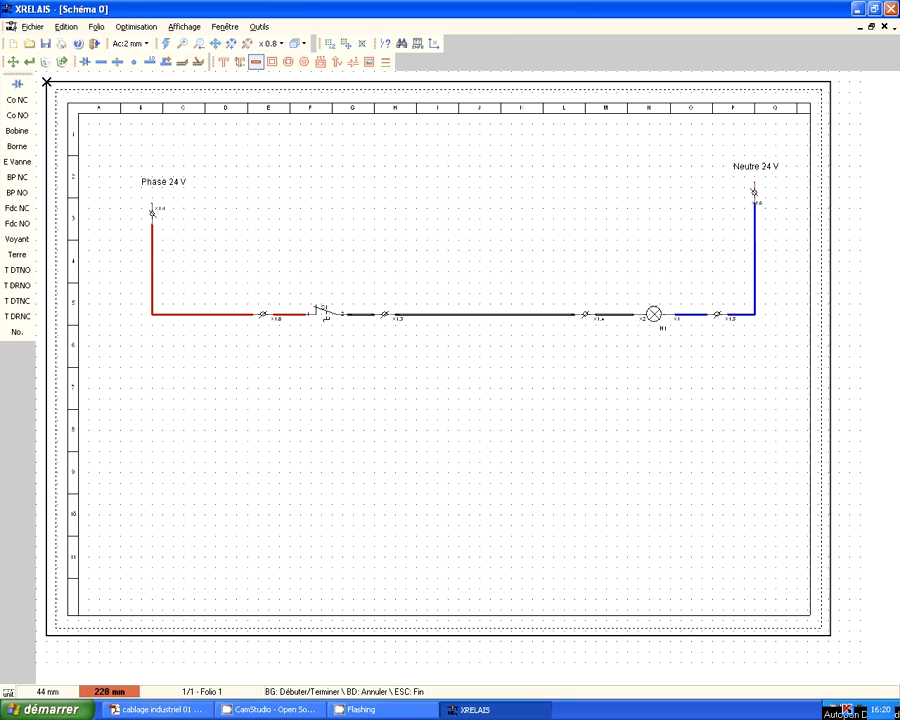
Switch to Adobe Reader to examine the reference schematic "cablage industriel 01 schéma.pdf", and return to the XRelais drawing.
left_click(155, 709)
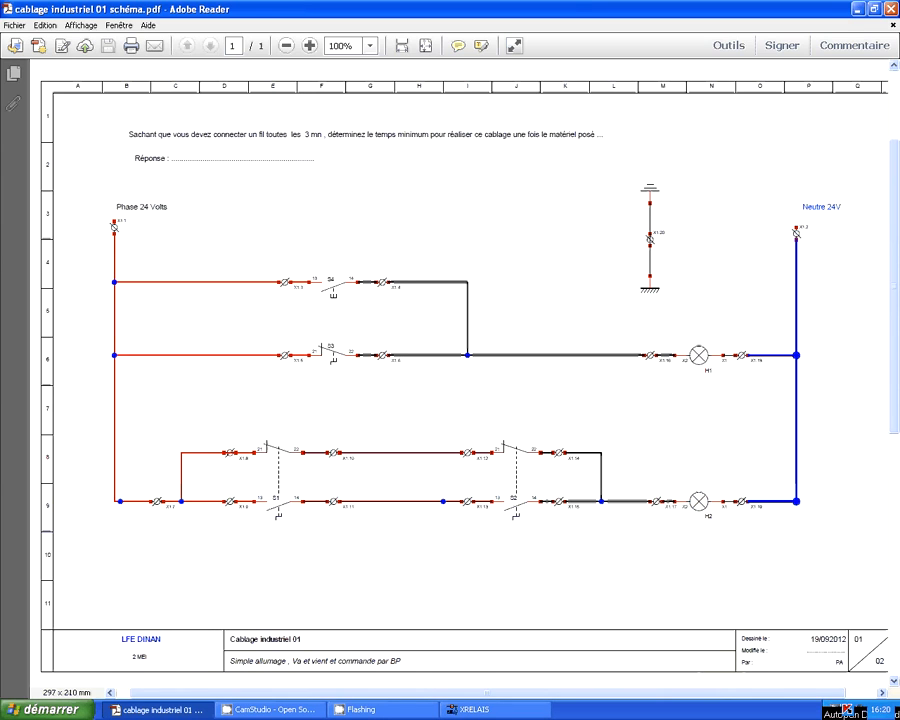
key("alt+Tab")
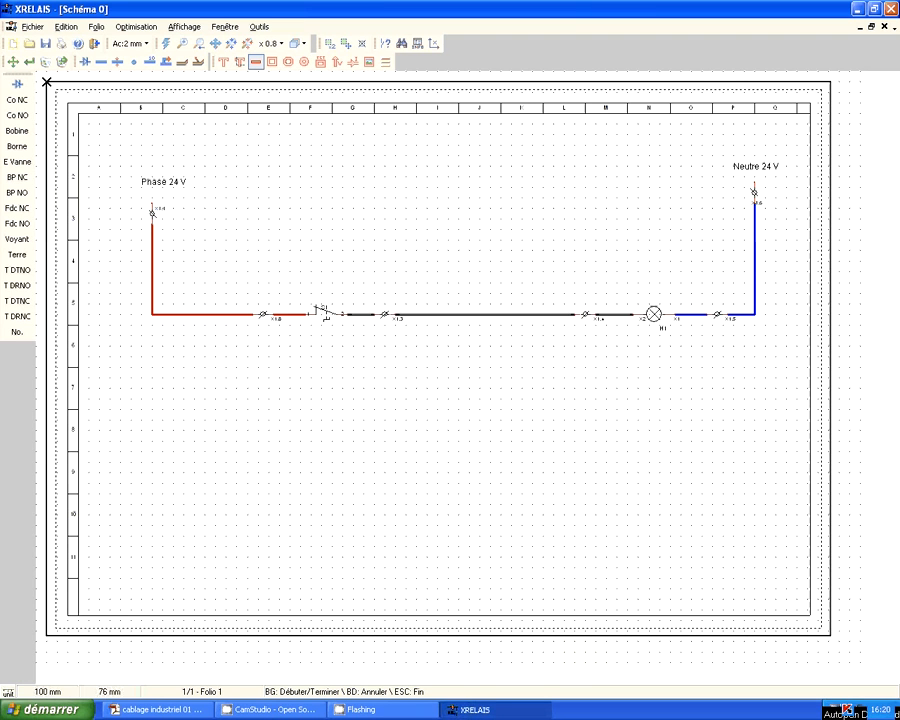